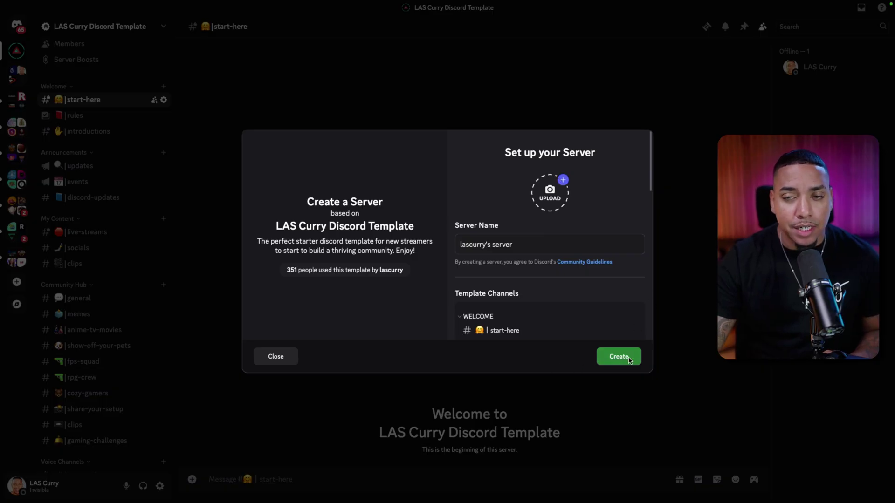
# Create the server from the template and review its Welcome, Announcements, My Content and Community Hub categories
pyautogui.click(274, 361)
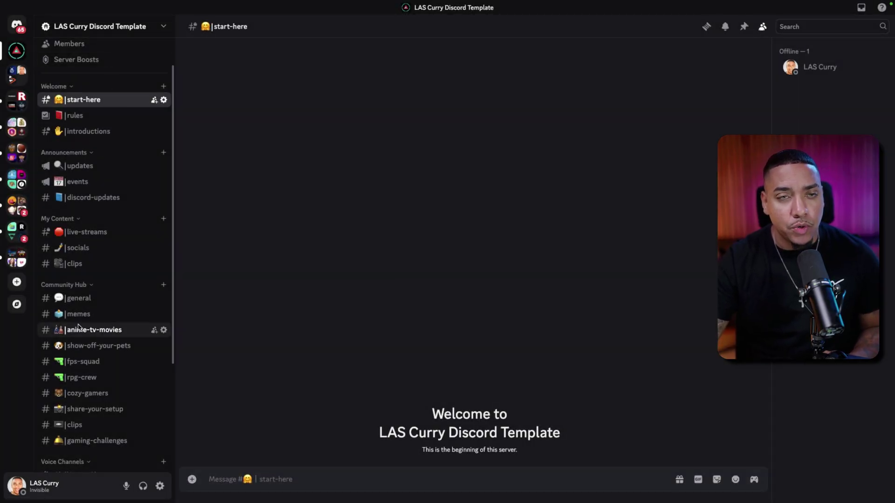
pyautogui.scroll(-3, 85, 328)
pyautogui.scroll(-4, 84, 327)
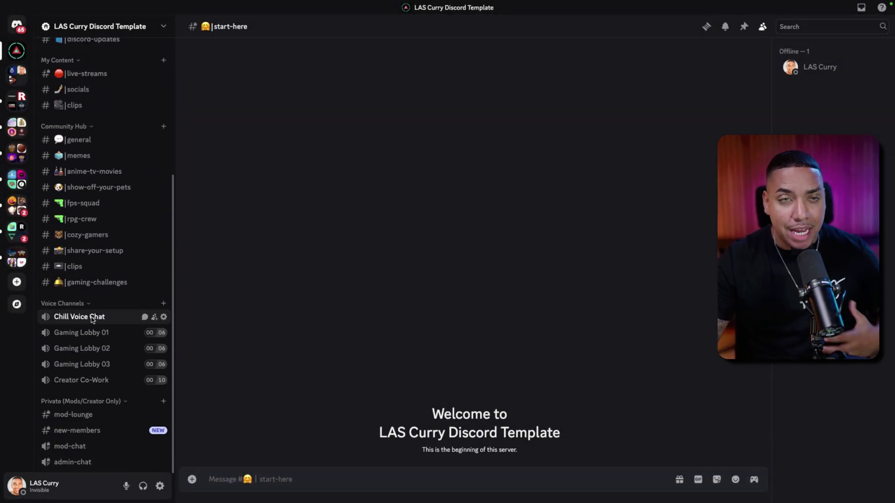
pyautogui.scroll(8, 93, 317)
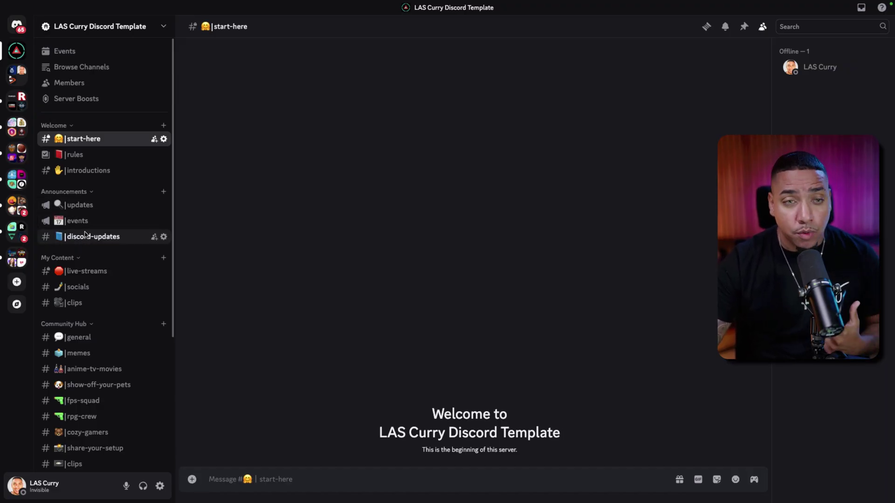
pyautogui.scroll(-2, 85, 236)
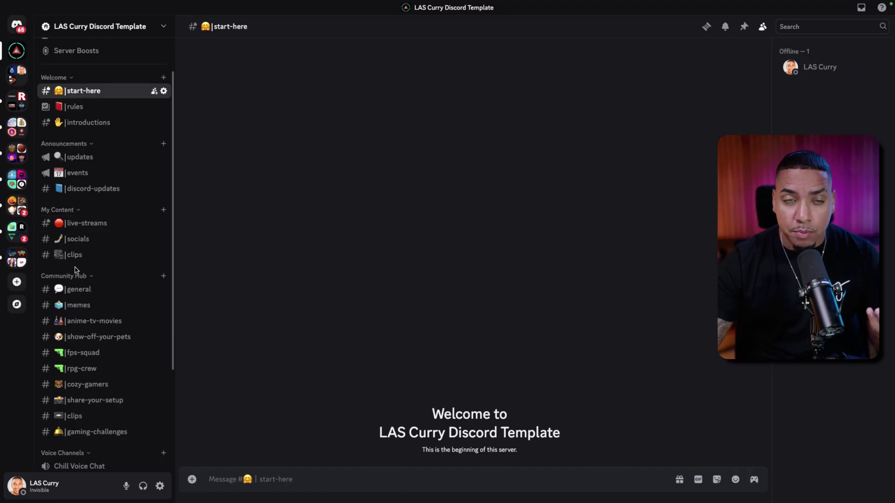
pyautogui.scroll(-2, 76, 264)
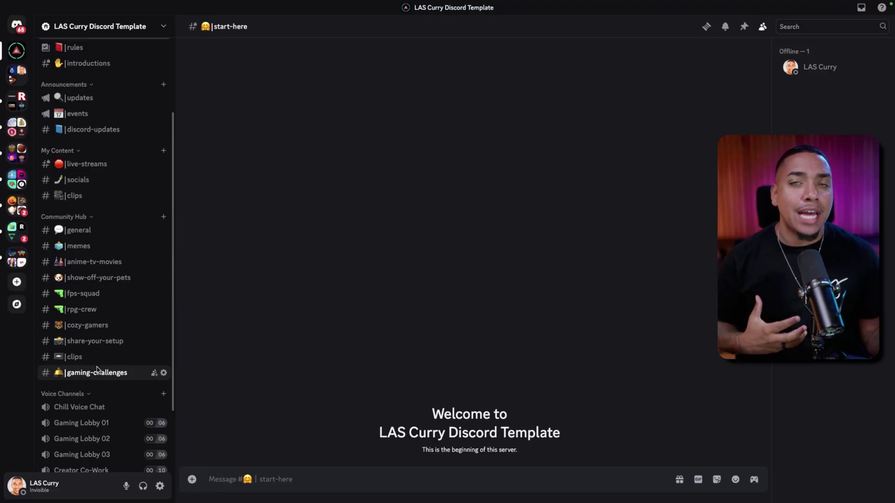
pyautogui.scroll(-4, 97, 369)
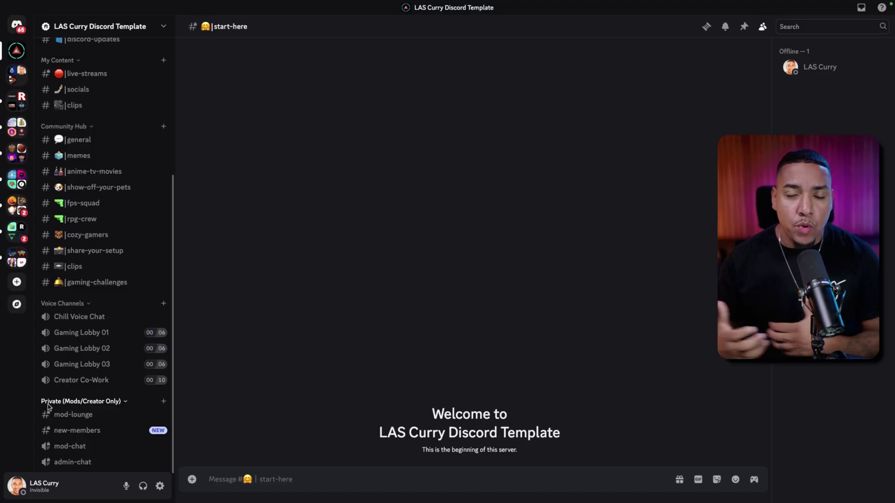
pyautogui.scroll(3, 67, 329)
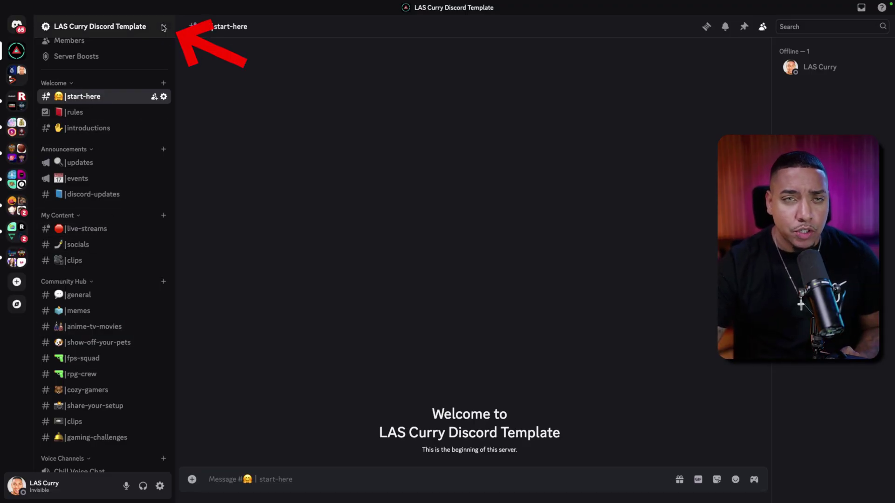
pyautogui.click(139, 27)
pyautogui.click(102, 95)
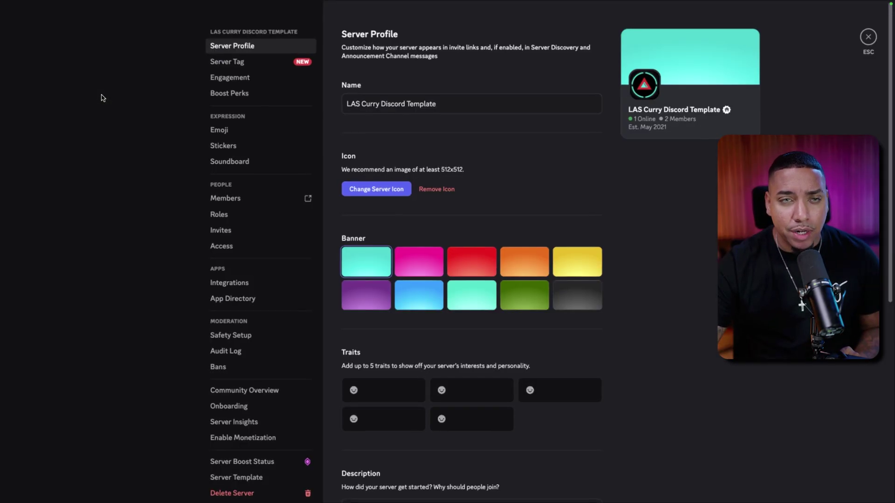
pyautogui.click(227, 215)
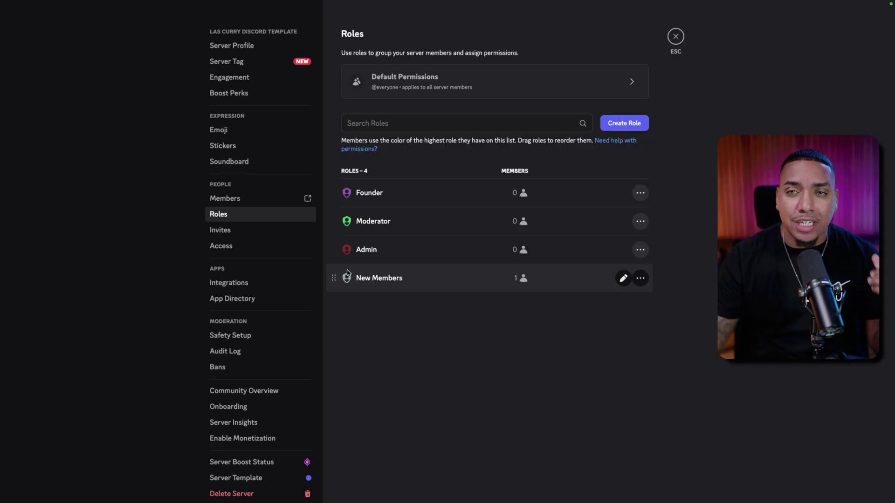
pyautogui.click(675, 36)
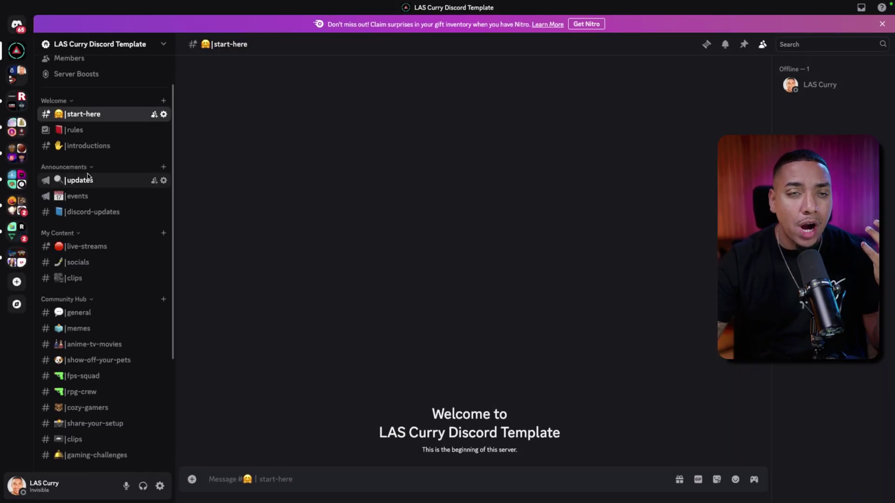
pyautogui.scroll(2, 95, 181)
pyautogui.scroll(-5, 96, 184)
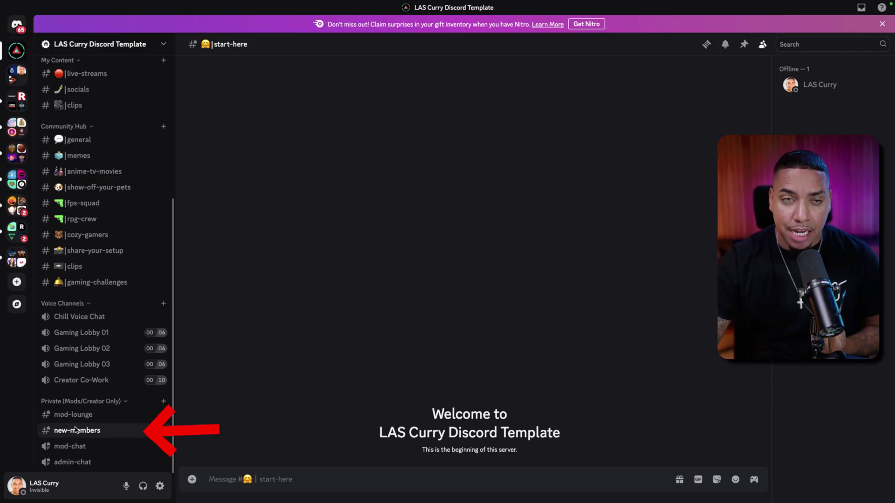
pyautogui.scroll(4, 77, 427)
pyautogui.scroll(-1, 80, 418)
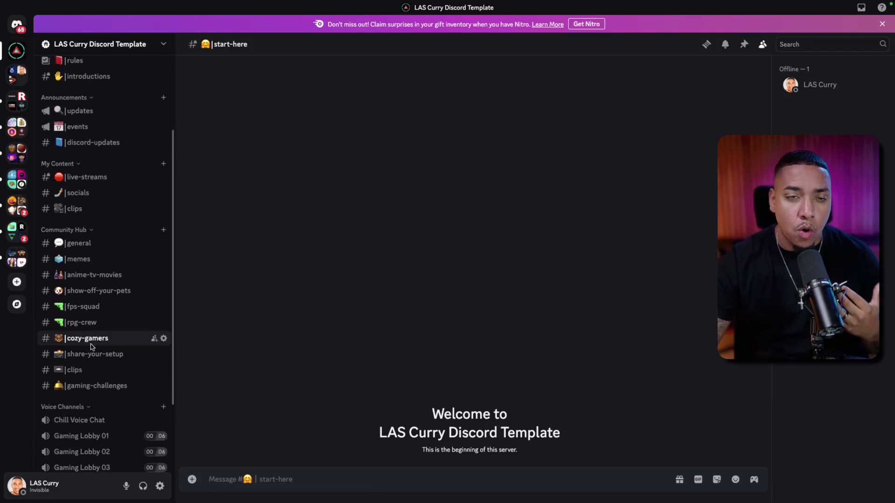
pyautogui.scroll(-1, 89, 340)
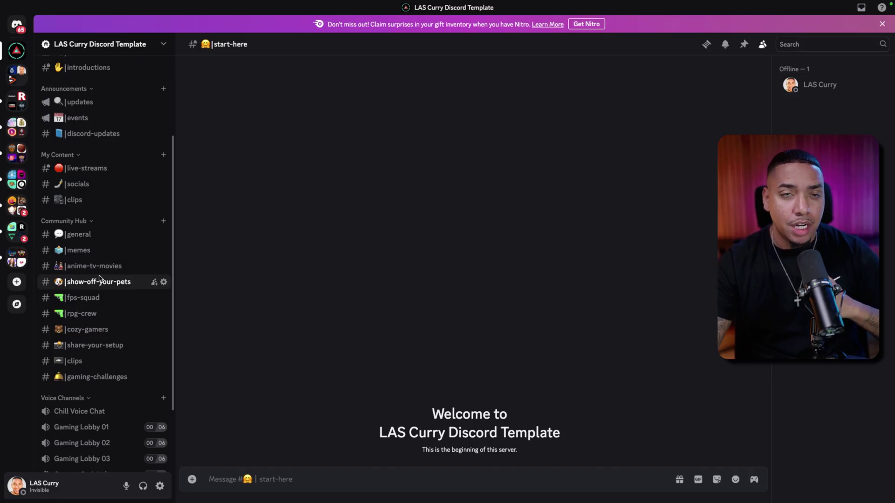
# Open the Community Hub category's permissions and select the New Members role
pyautogui.rightClick(72, 222)
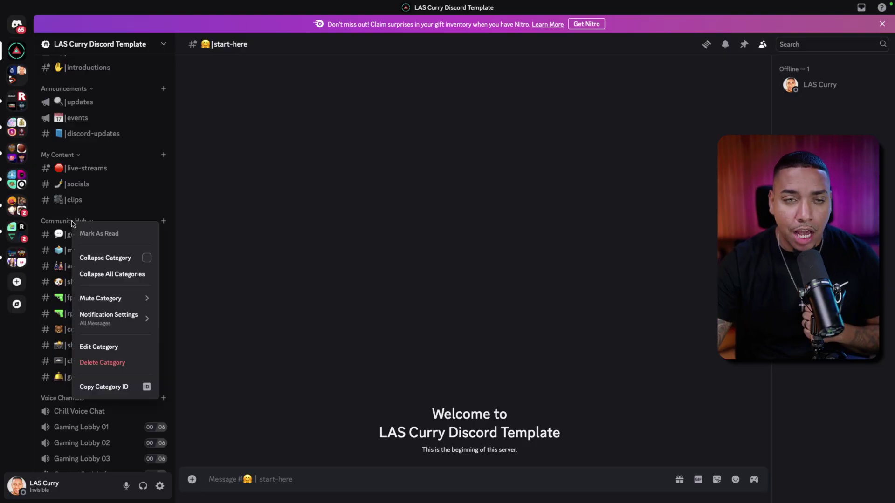
pyautogui.click(107, 347)
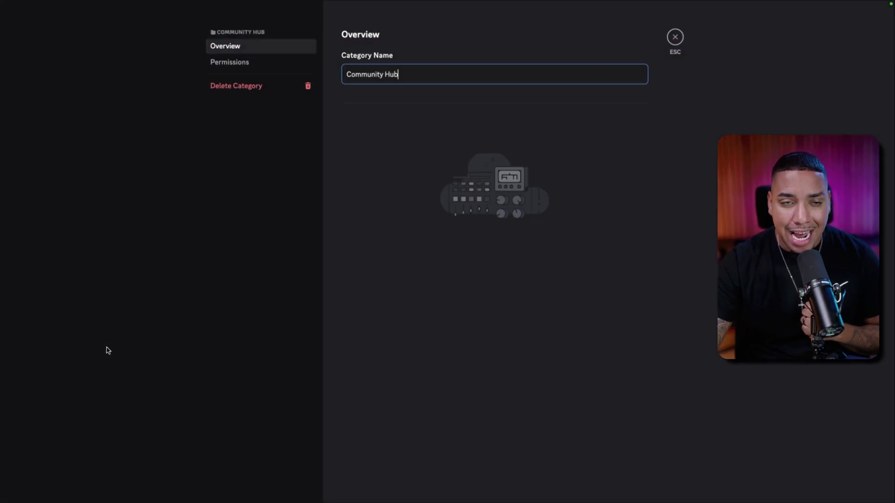
pyautogui.click(241, 64)
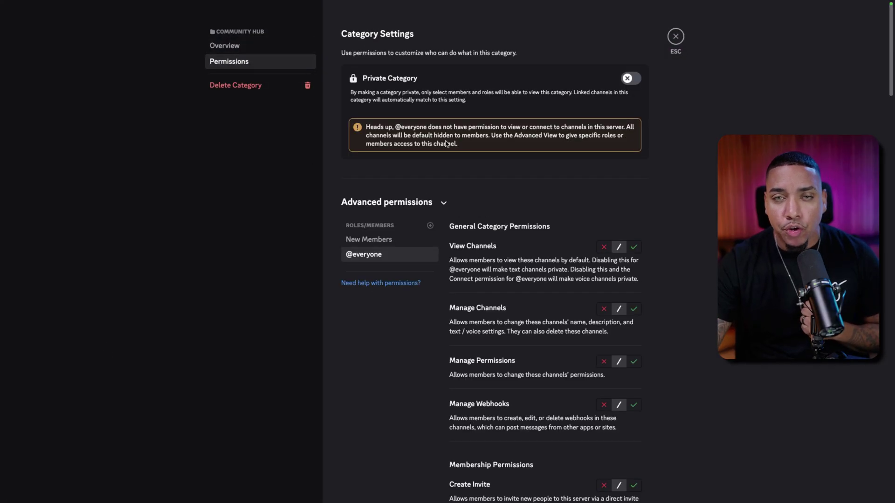
pyautogui.click(397, 241)
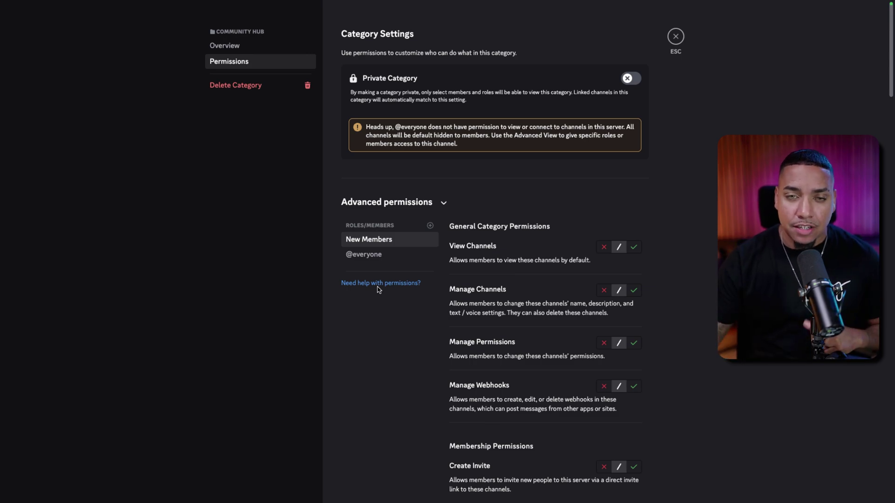
pyautogui.click(430, 227)
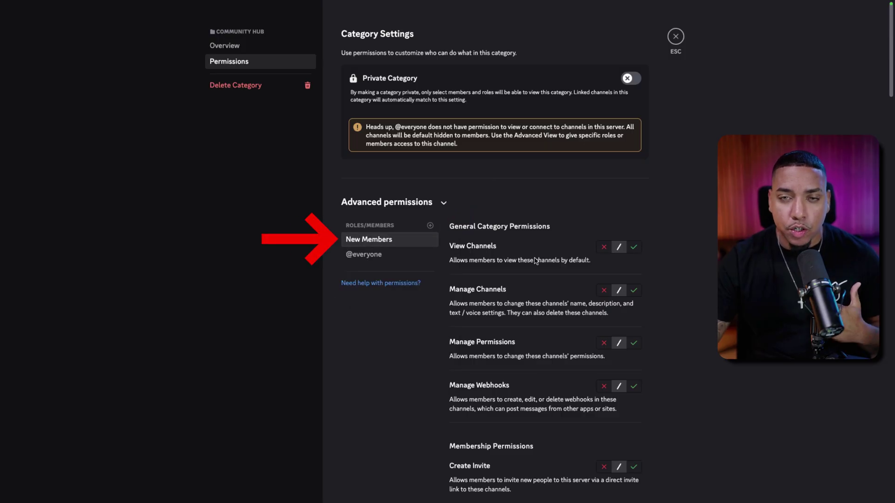
# Allow New Members to view channels, send messages and send messages in threads
pyautogui.scroll(-1, 591, 261)
pyautogui.click(634, 226)
pyautogui.scroll(-3, 580, 267)
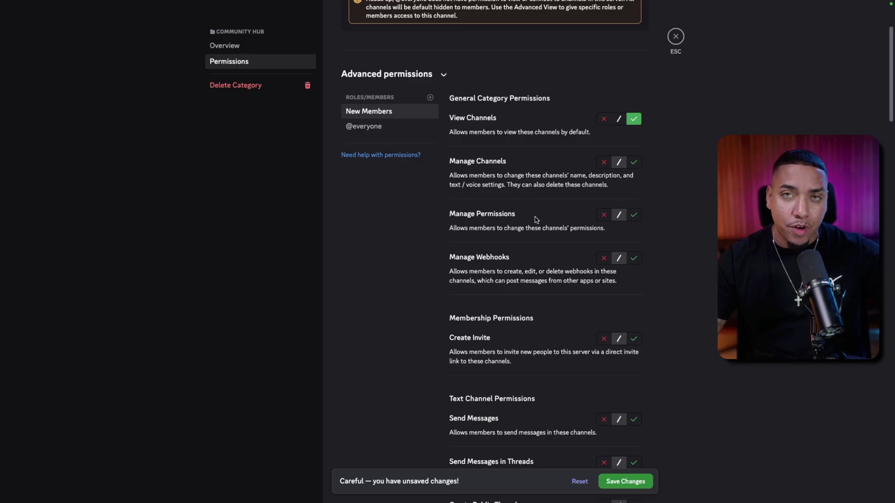
pyautogui.scroll(-3, 545, 224)
pyautogui.scroll(-2, 562, 233)
pyautogui.click(634, 203)
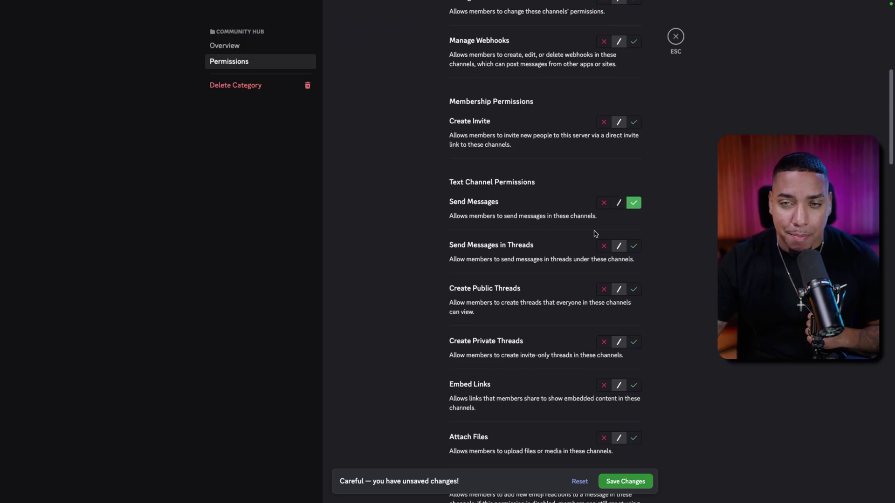
pyautogui.scroll(-1, 606, 219)
pyautogui.click(634, 196)
# Deny Embed Links and allow Attach Files for New Members
pyautogui.scroll(-1, 582, 219)
pyautogui.scroll(-1, 561, 231)
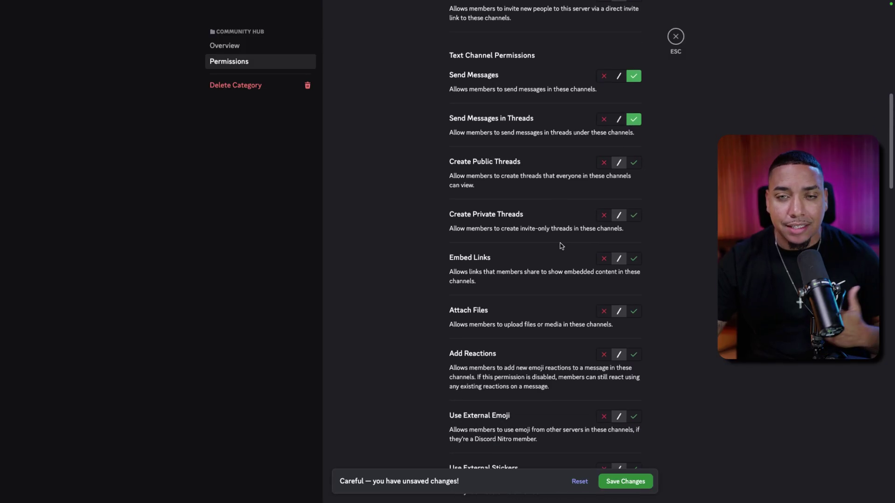
pyautogui.click(634, 210)
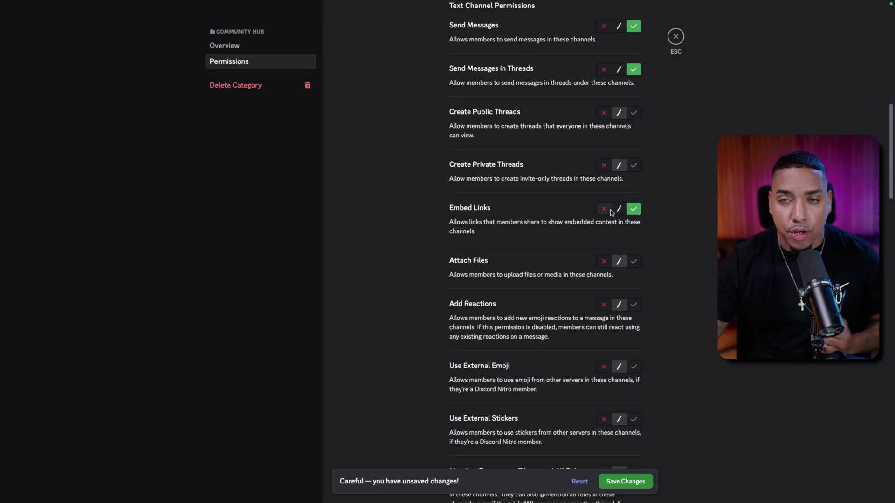
pyautogui.click(618, 209)
pyautogui.click(604, 209)
pyautogui.scroll(-1, 634, 233)
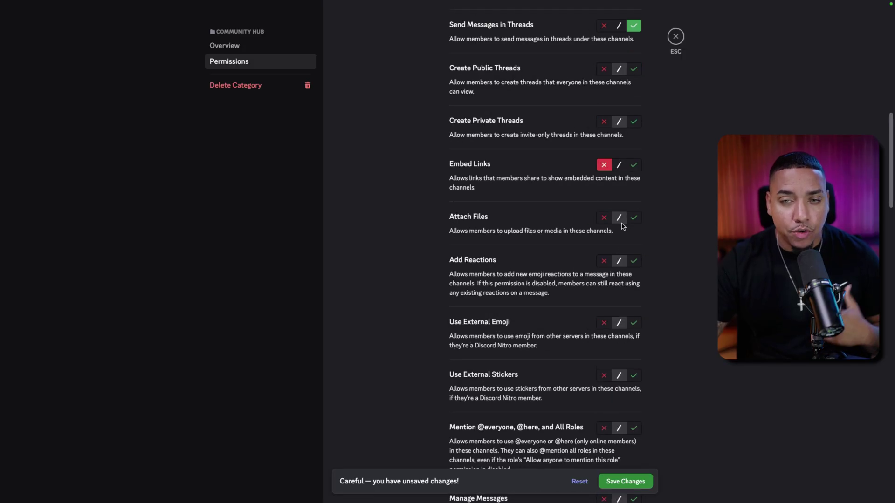
pyautogui.click(634, 217)
pyautogui.scroll(-1, 642, 246)
pyautogui.scroll(-3, 642, 249)
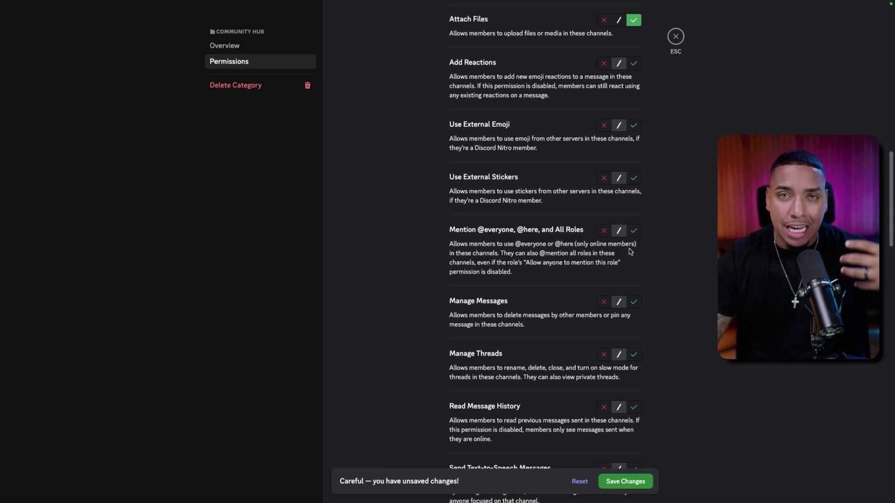
pyautogui.scroll(-5, 630, 252)
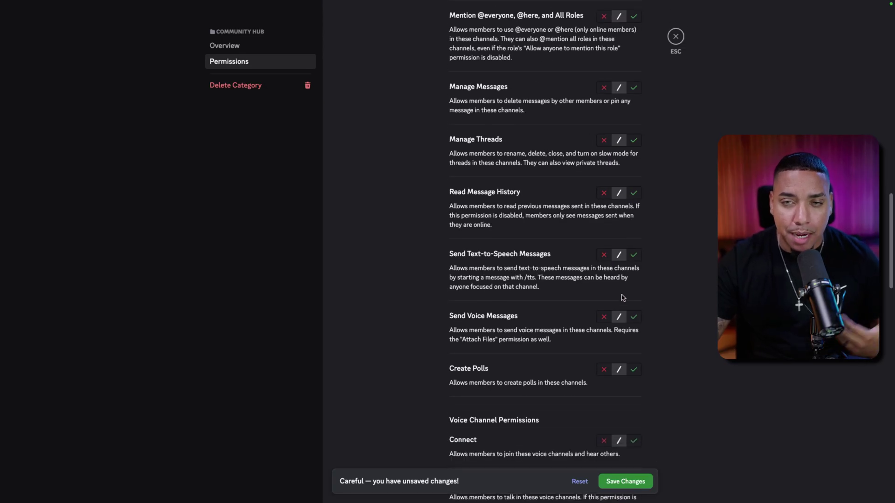
# Allow New Members to send voice messages and create polls, then save the changes
pyautogui.click(634, 319)
pyautogui.scroll(-3, 588, 323)
pyautogui.click(633, 259)
pyautogui.scroll(-5, 632, 261)
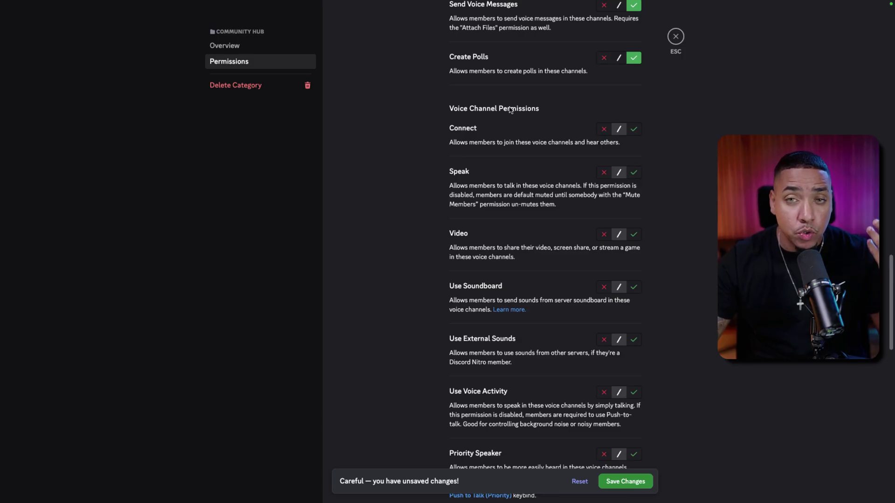
pyautogui.scroll(-4, 548, 241)
pyautogui.scroll(-6, 548, 242)
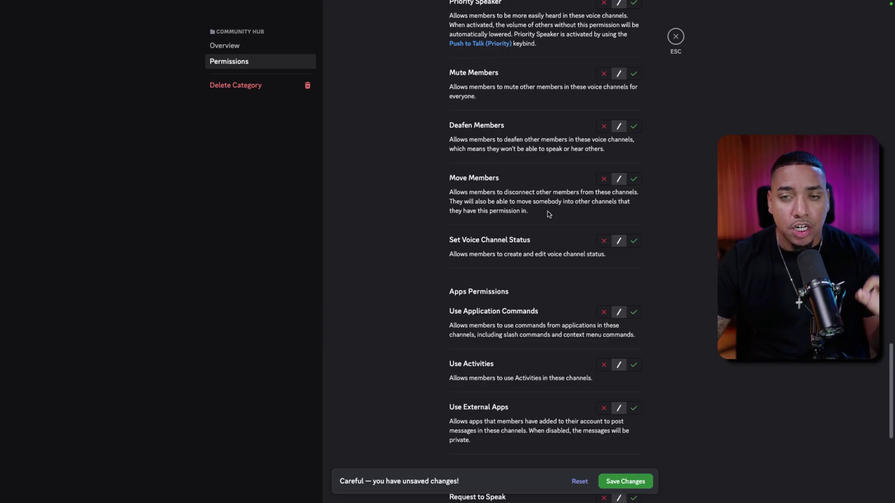
pyautogui.scroll(-5, 552, 215)
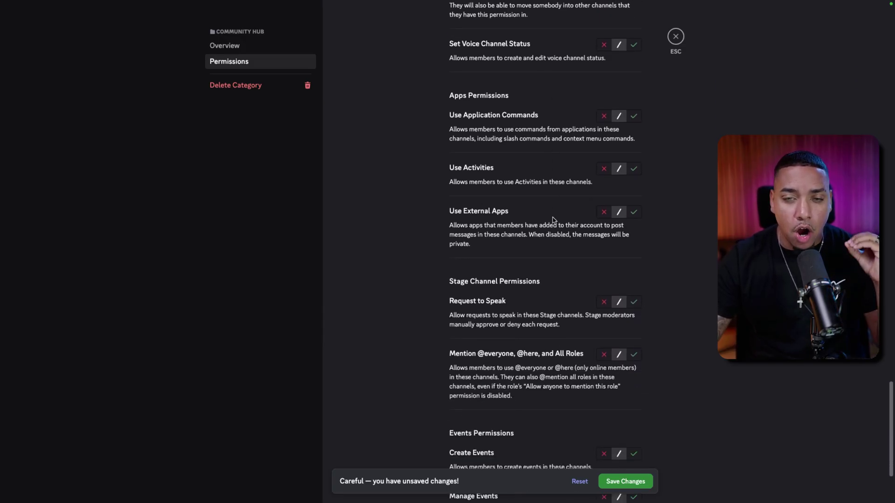
pyautogui.scroll(-2, 554, 222)
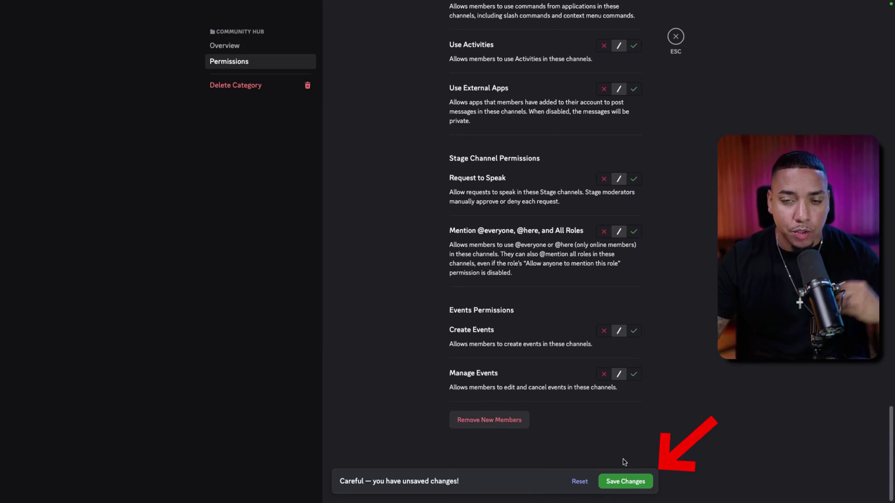
pyautogui.click(620, 482)
pyautogui.scroll(15, 699, 64)
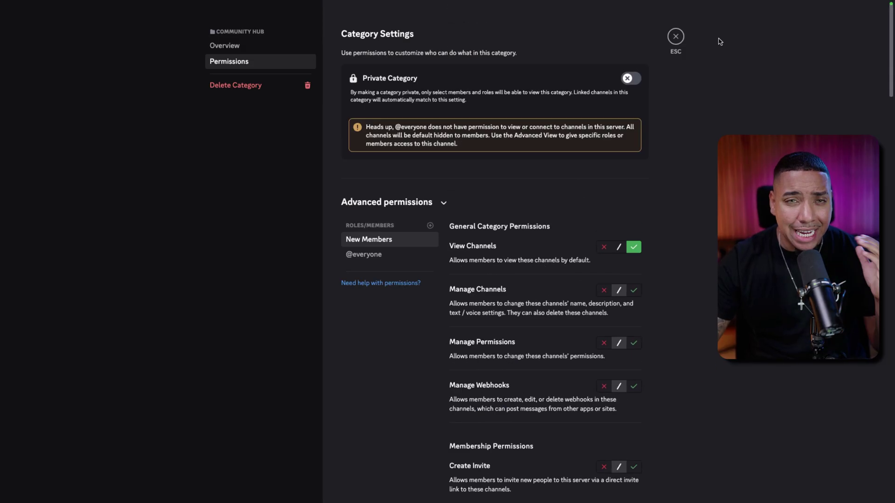
# Close Category Settings, review #clips permissions matching Community Hub, then close the channel settings
pyautogui.click(676, 36)
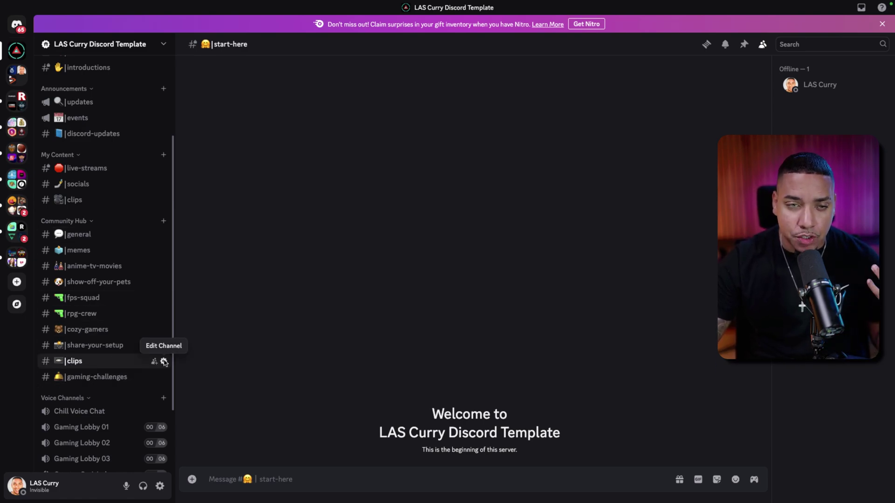
pyautogui.click(164, 362)
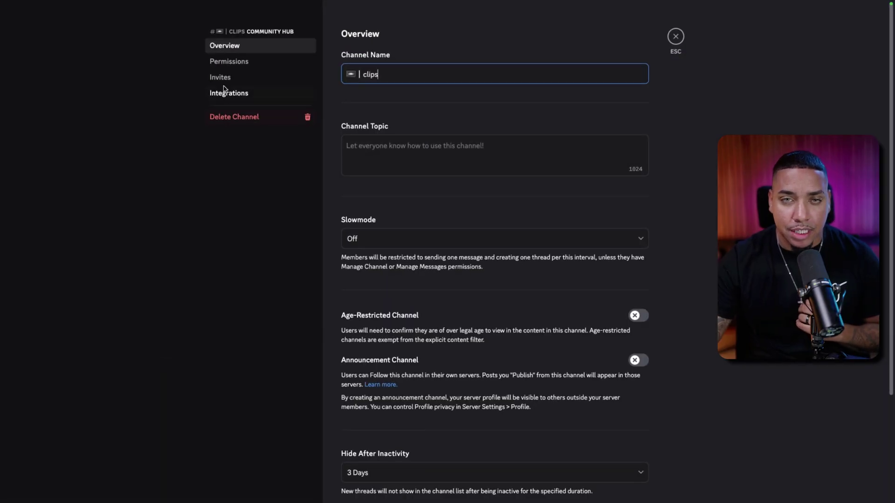
pyautogui.click(228, 62)
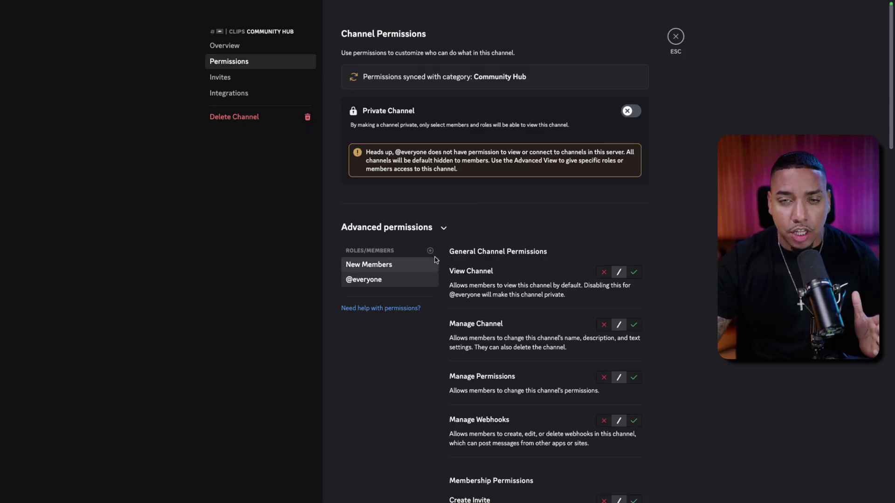
pyautogui.scroll(-1, 624, 172)
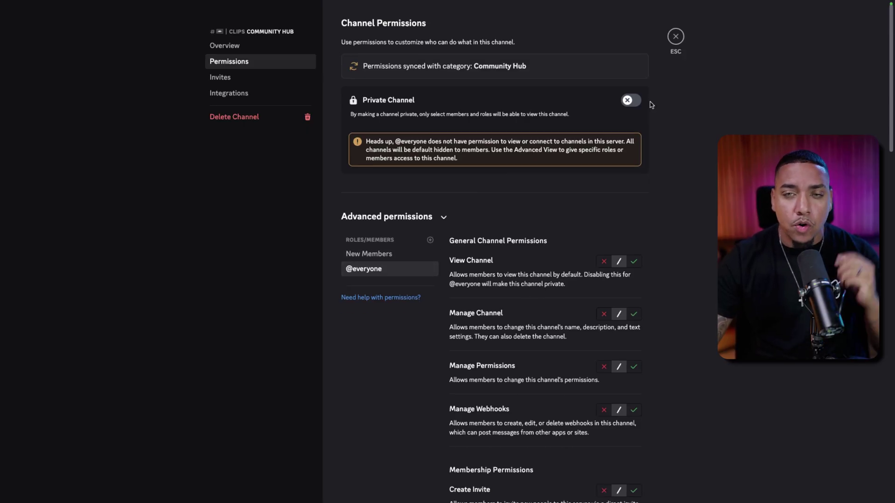
pyautogui.click(676, 36)
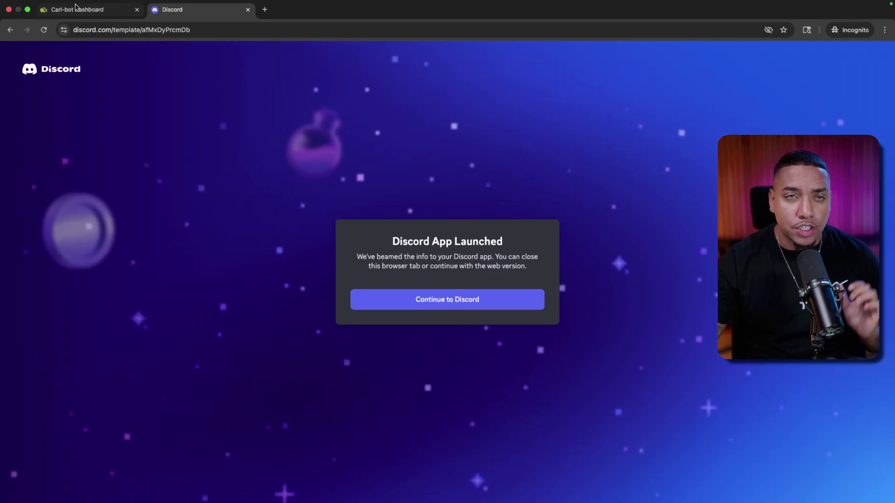
# Switch to the Carl-bot Dashboard browser tab
pyautogui.click(75, 10)
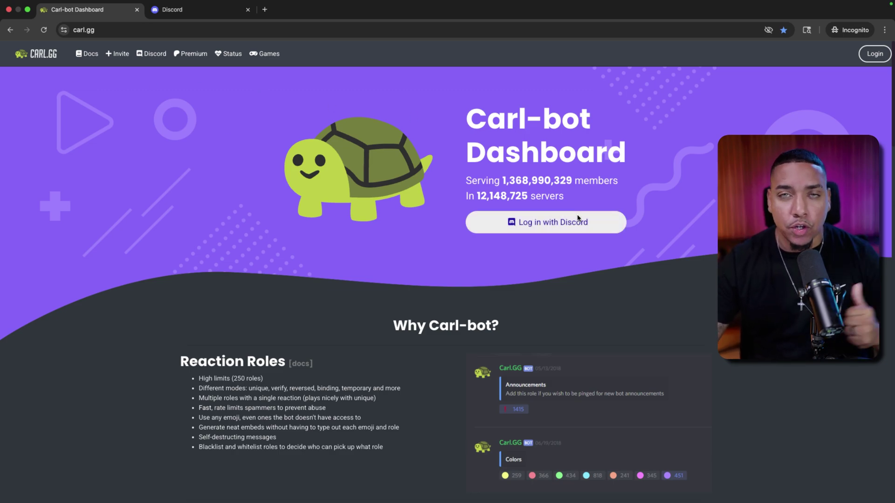
# Log in with Discord, authorize carl-bot on LAS Curry Discord Template, and skip onboarding
pyautogui.click(543, 226)
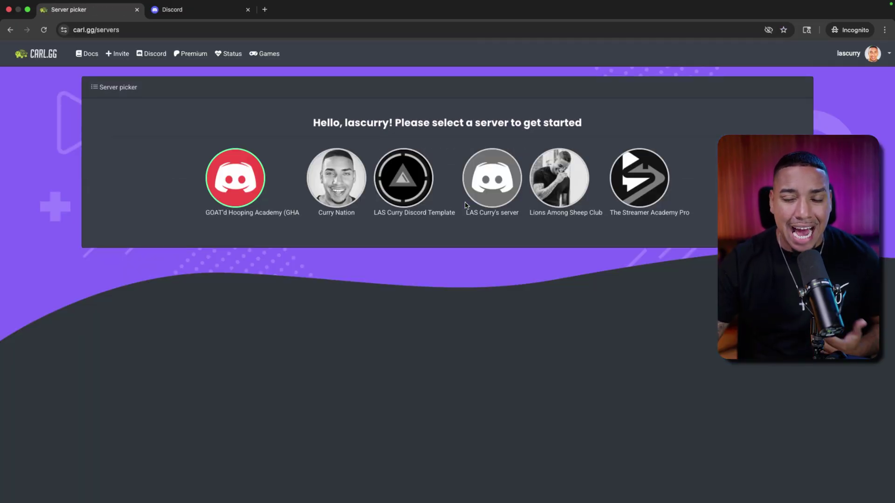
pyautogui.click(403, 187)
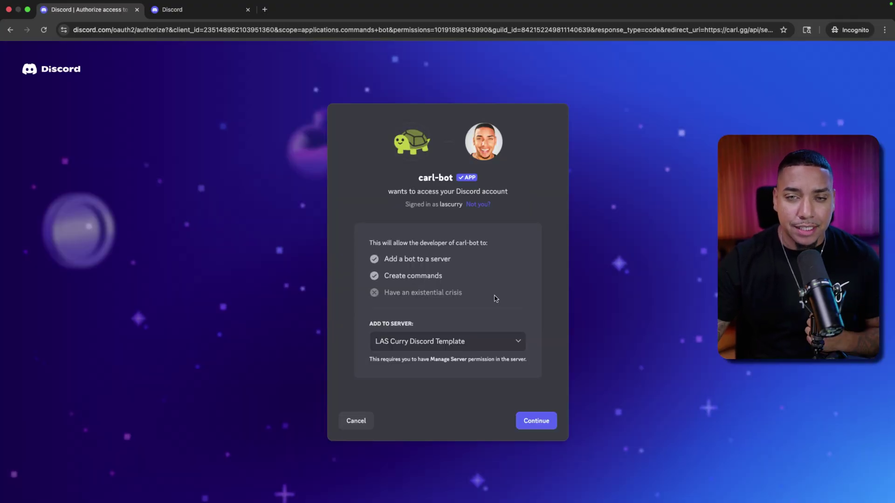
pyautogui.click(542, 424)
pyautogui.click(553, 464)
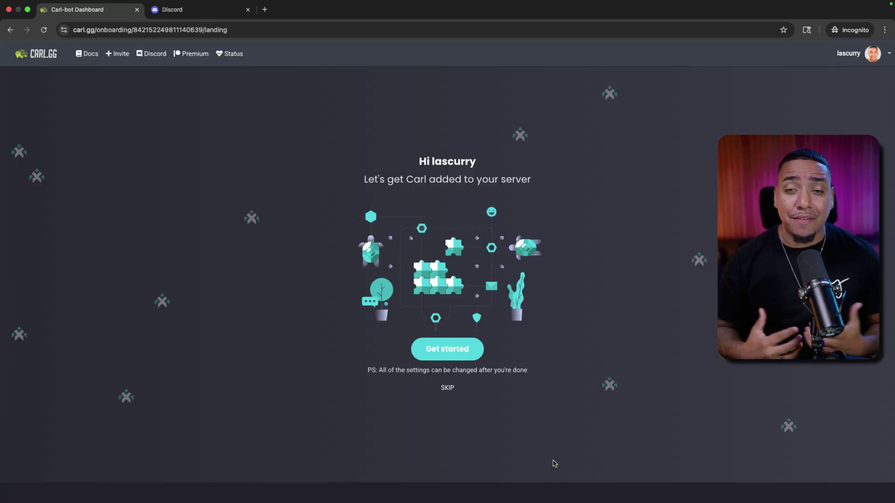
pyautogui.click(443, 395)
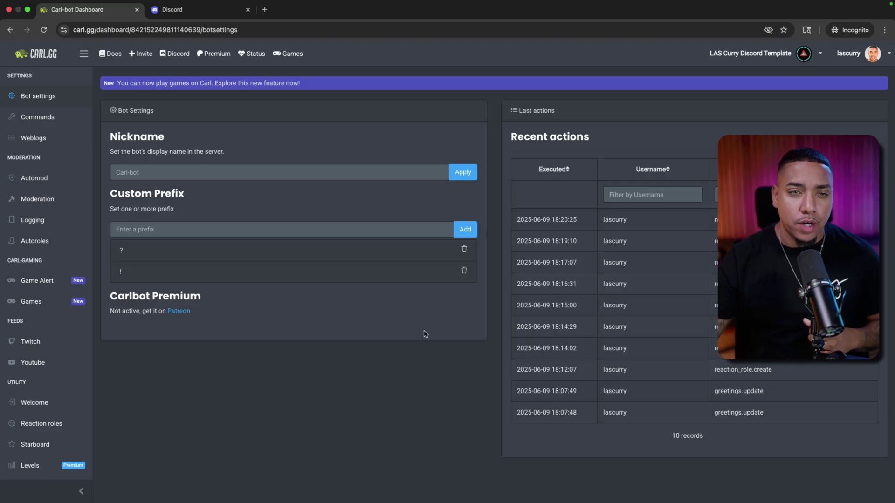
# Open Carl-bot's Welcome settings, then switch to Discord and scroll its channel list
pyautogui.scroll(-3, 54, 322)
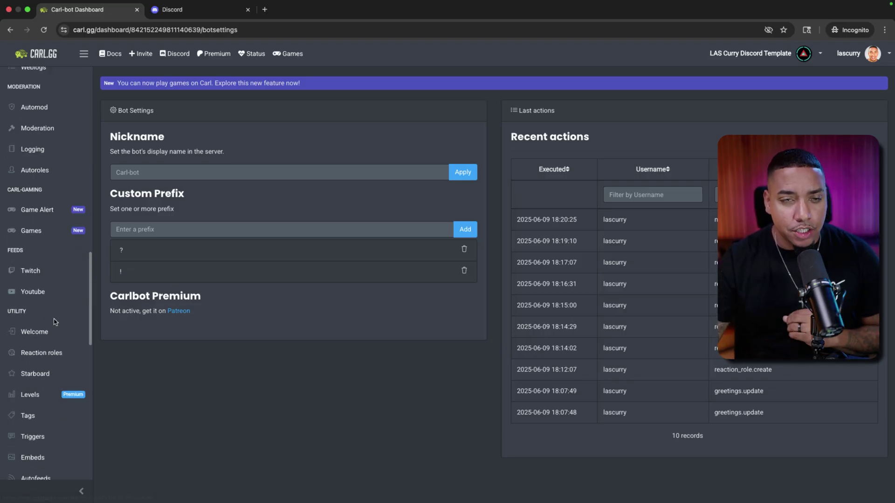
pyautogui.click(33, 333)
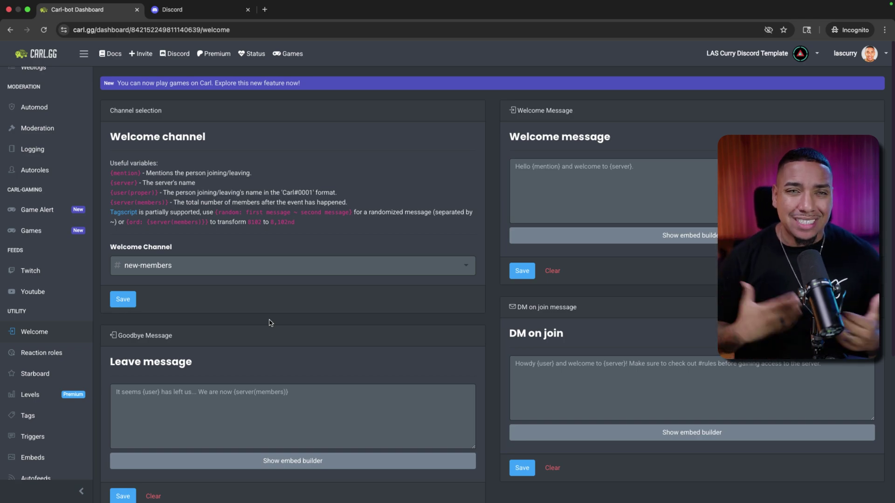
pyautogui.press('super+Tab')
pyautogui.scroll(-5, 106, 343)
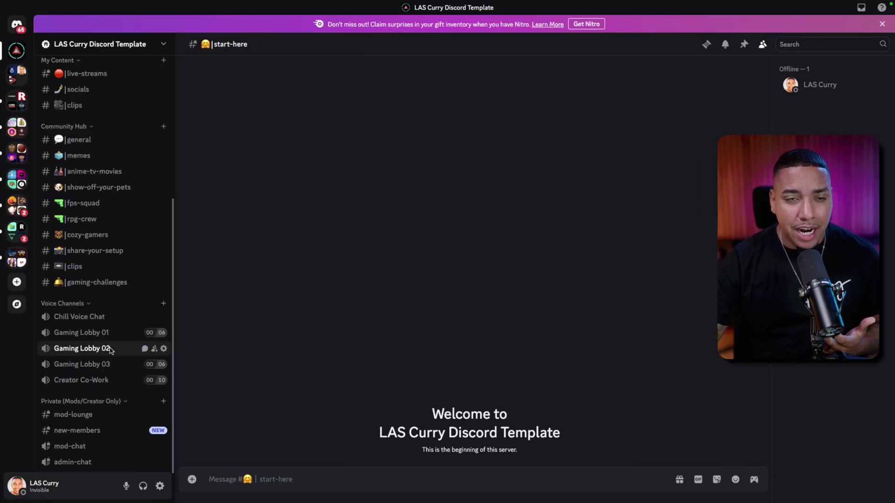
# View #new-members in Discord, then open Carl-bot's Welcome Channel dropdown
pyautogui.click(92, 432)
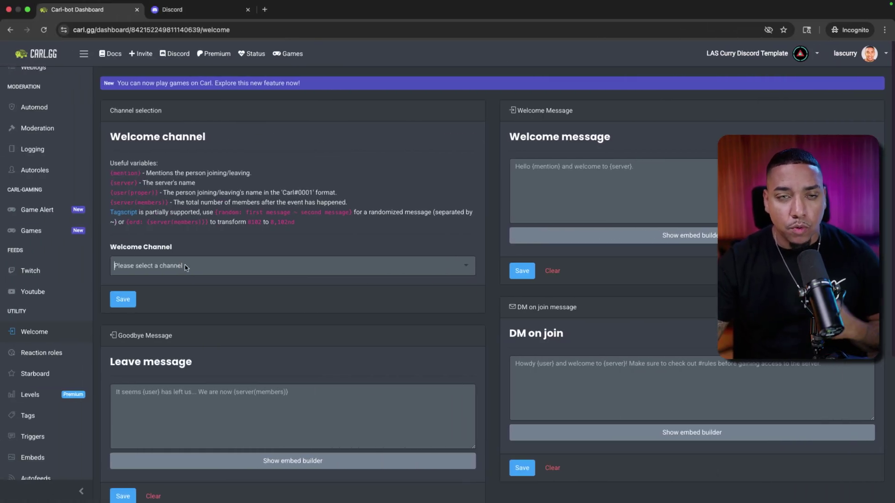
pyautogui.click(186, 267)
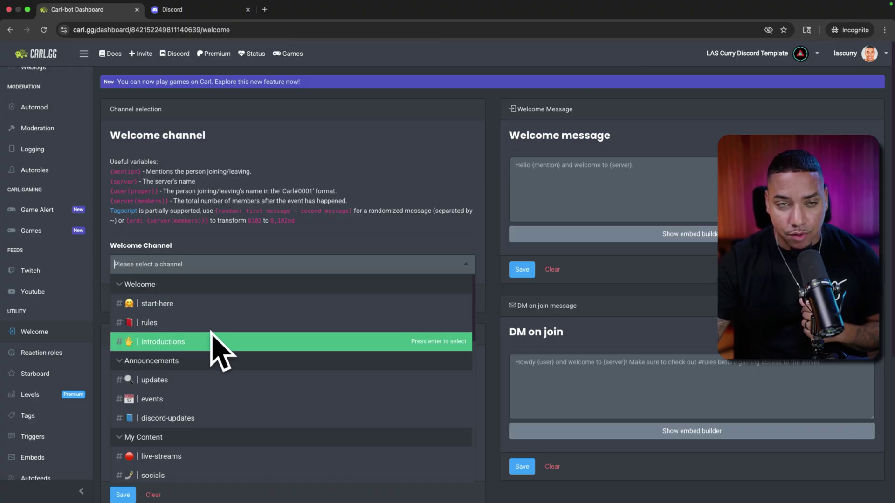
# Save new-members as Carl-bot's welcome channel and go to the Reaction Roles page
pyautogui.scroll(-8, 212, 341)
pyautogui.click(161, 260)
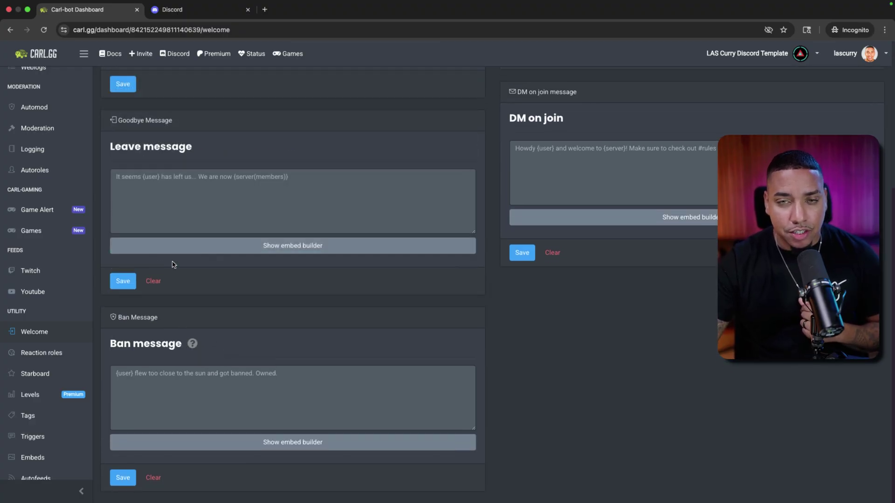
pyautogui.scroll(5, 157, 265)
pyautogui.click(123, 299)
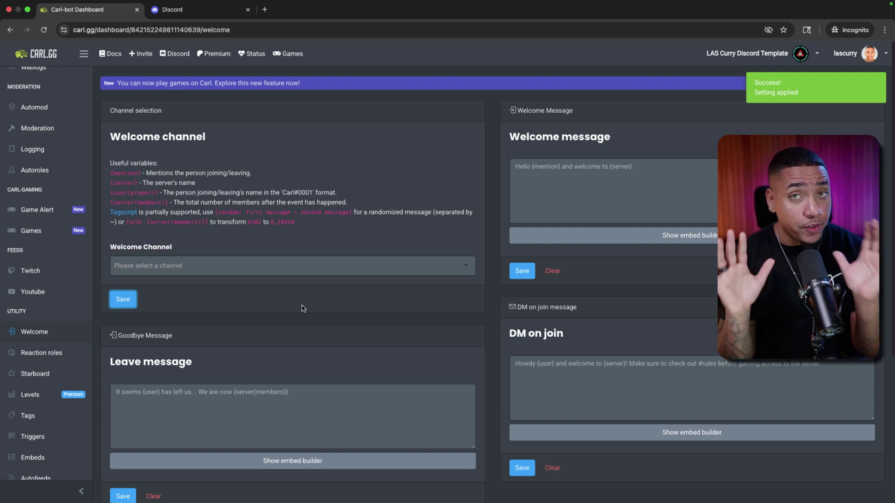
pyautogui.click(74, 356)
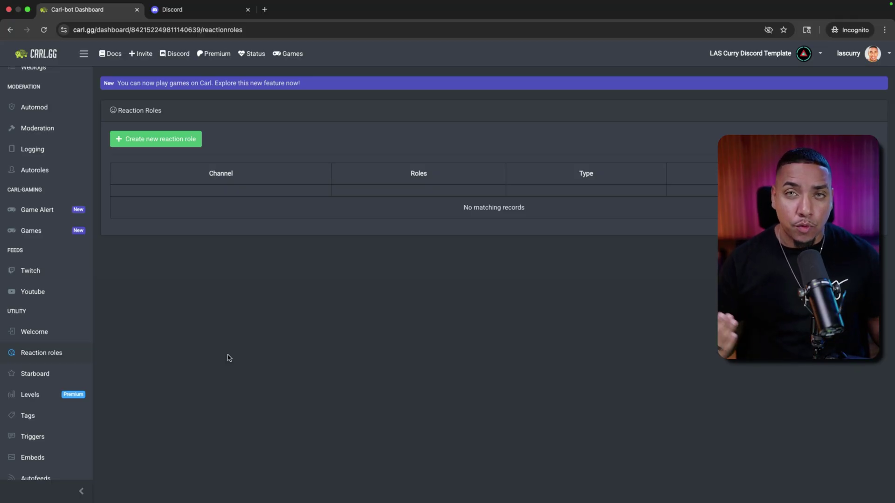
# Start a new reaction role that posts in the start-here channel
pyautogui.click(134, 144)
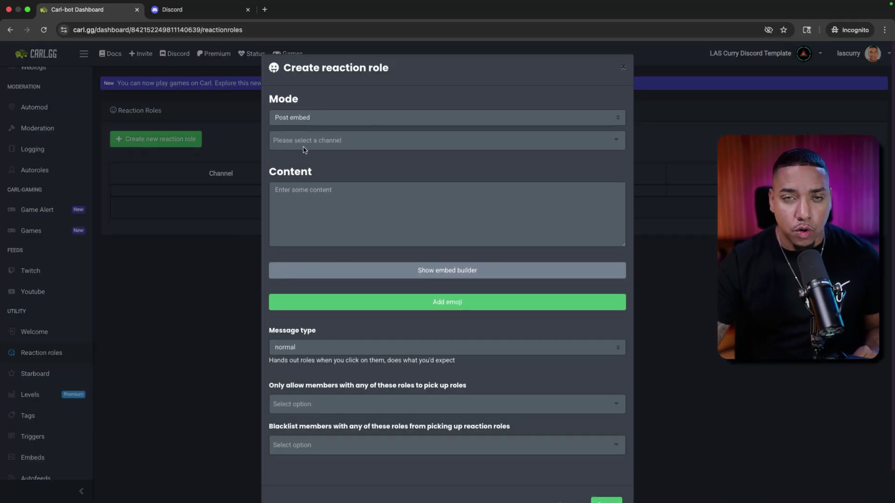
pyautogui.click(305, 147)
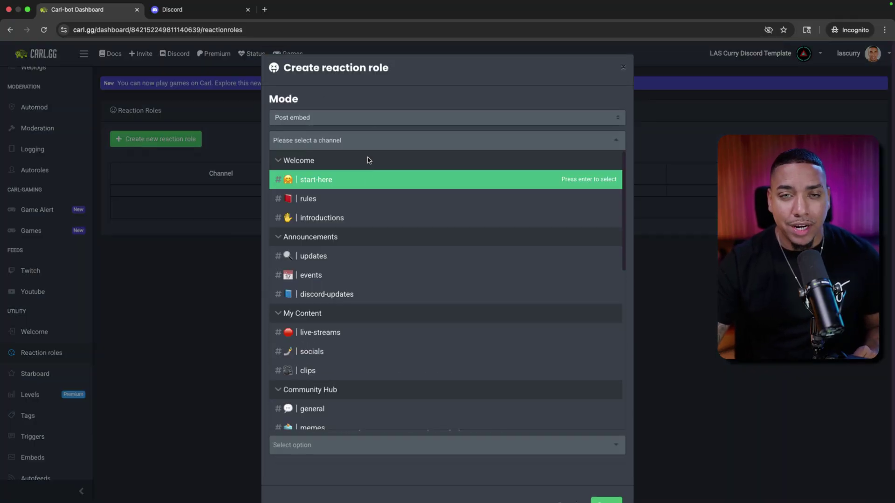
pyautogui.click(357, 183)
# Paste the welcome and server rules text into the message content
pyautogui.click(315, 198)
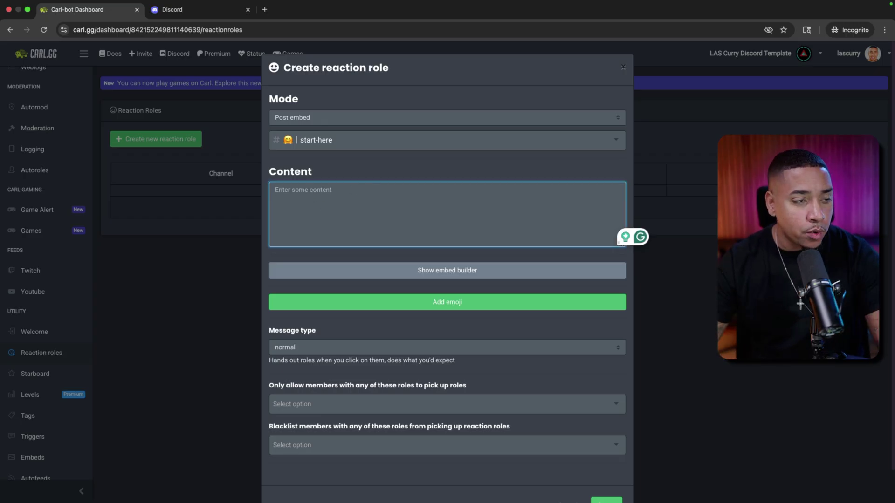
pyautogui.press('super+Tab')
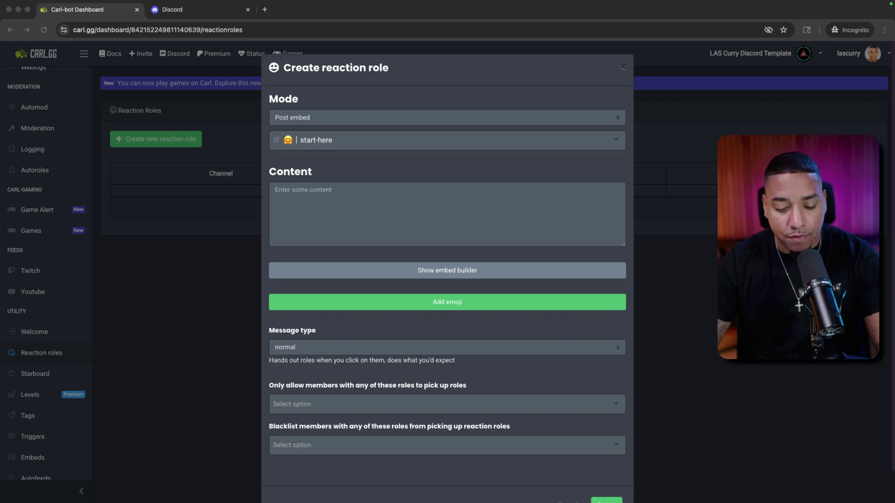
pyautogui.click(273, 211)
pyautogui.press('super+v')
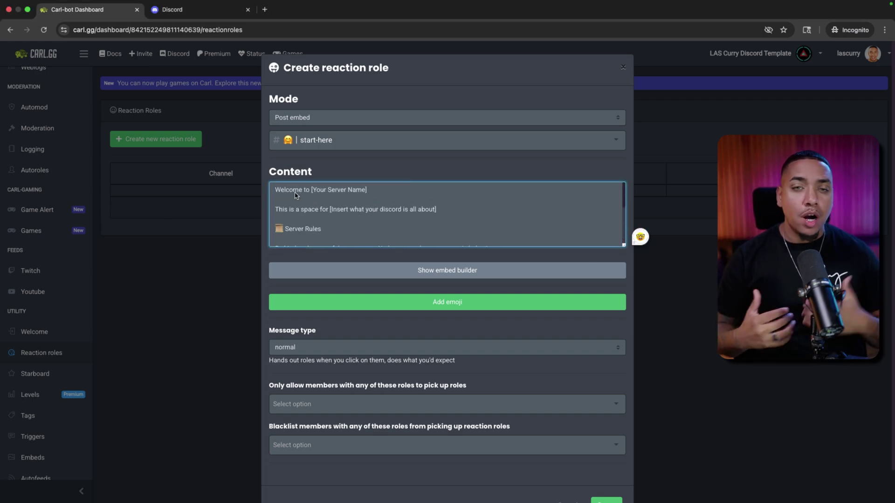
pyautogui.scroll(-1, 289, 218)
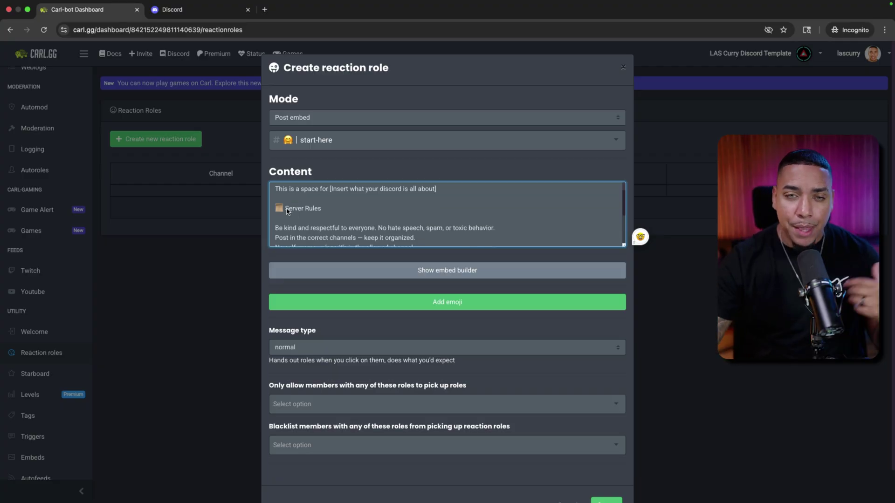
pyautogui.scroll(2, 345, 200)
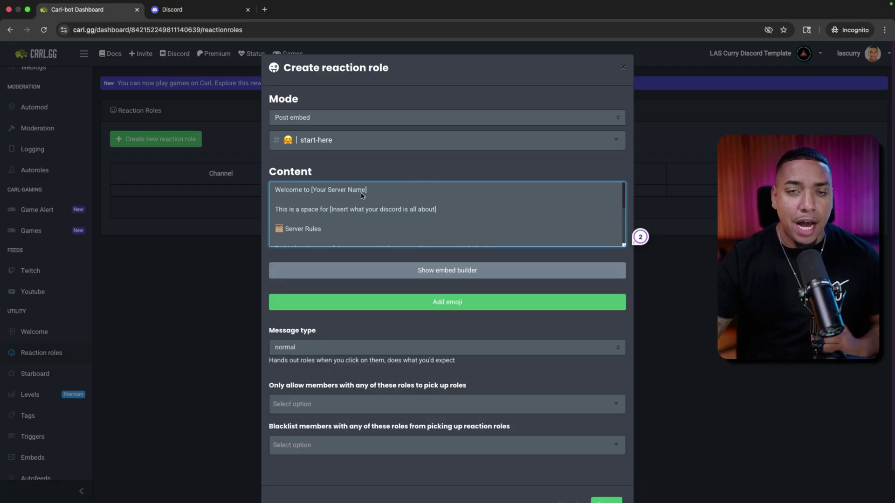
pyautogui.scroll(-5, 361, 196)
pyautogui.scroll(4, 327, 200)
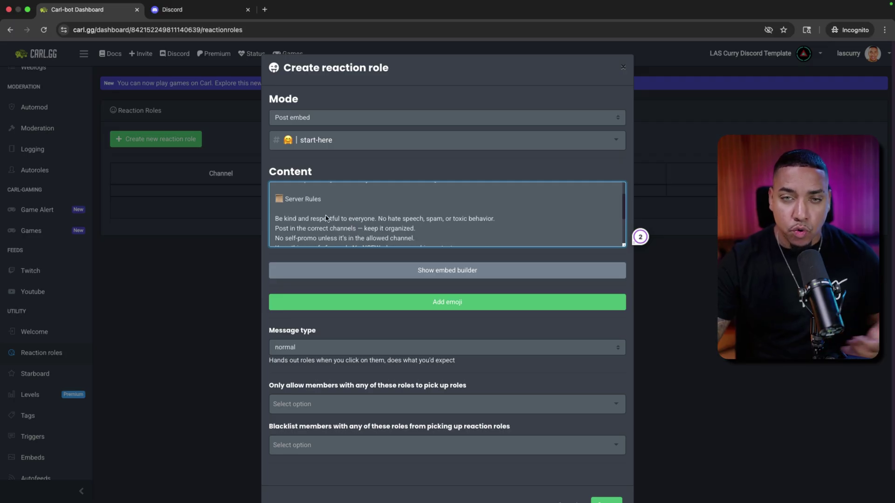
pyautogui.scroll(-2, 328, 219)
pyautogui.scroll(-3, 332, 219)
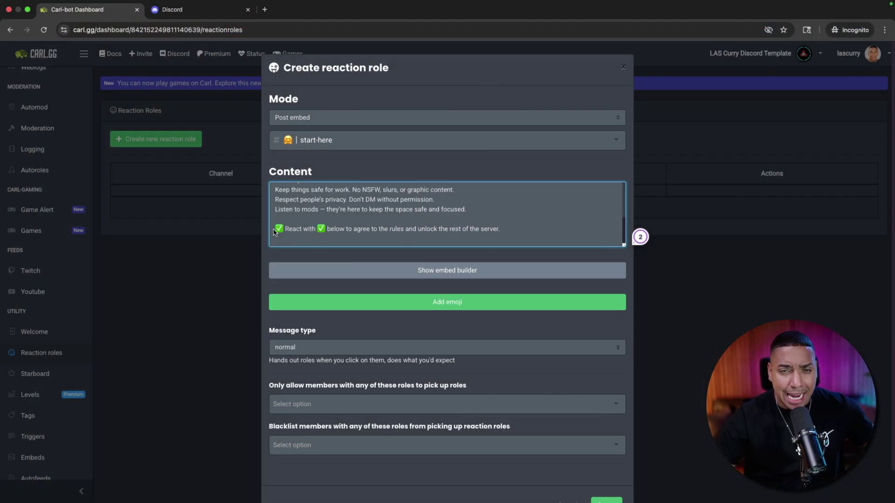
# Add the ✅ emoji, found by searching 'Check', granting the New Members role
pyautogui.click(436, 304)
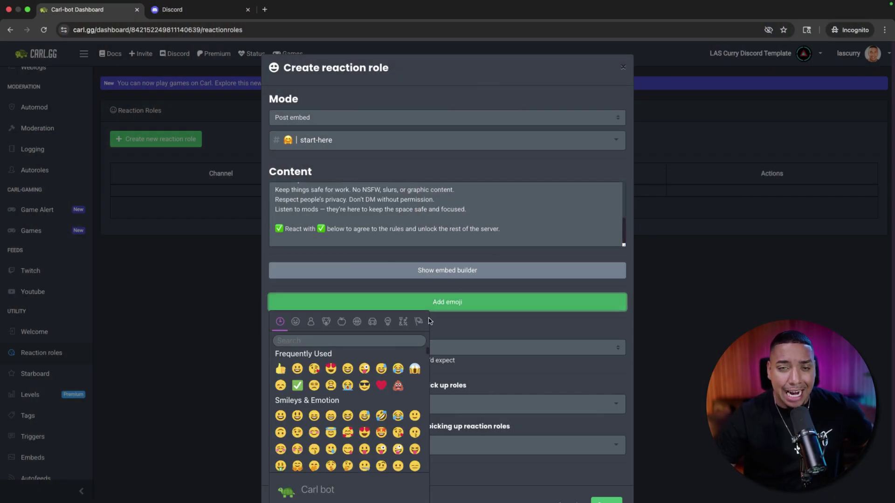
pyautogui.click(297, 345)
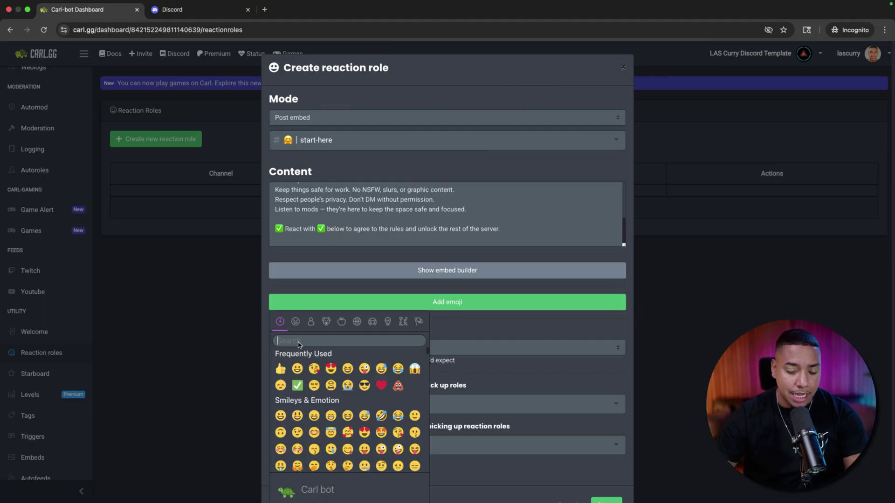
pyautogui.write('Check')
pyautogui.click(297, 370)
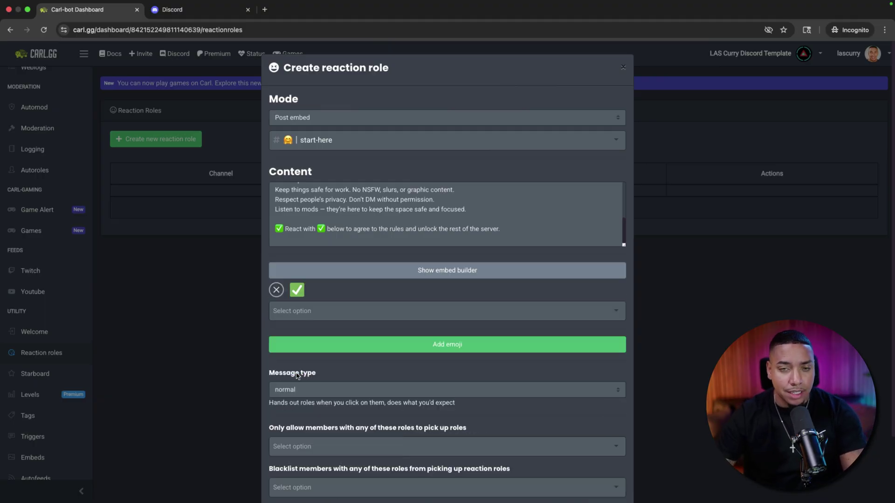
pyautogui.click(371, 318)
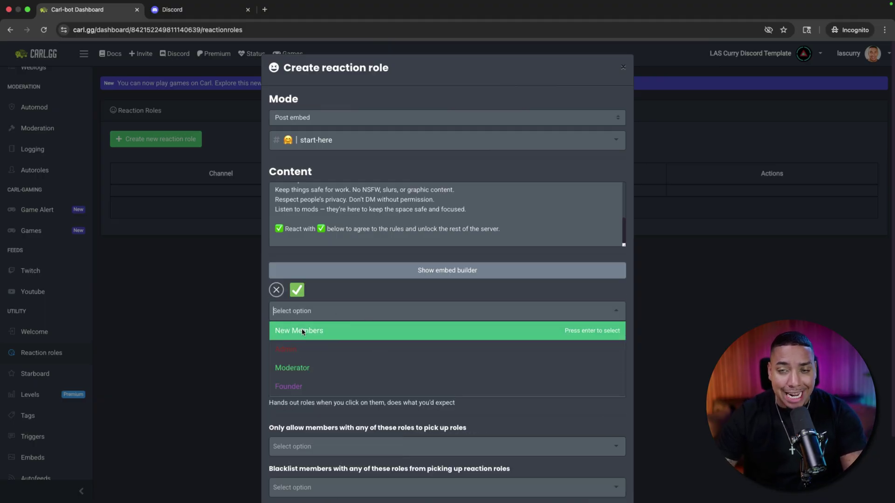
pyautogui.click(305, 332)
pyautogui.click(308, 323)
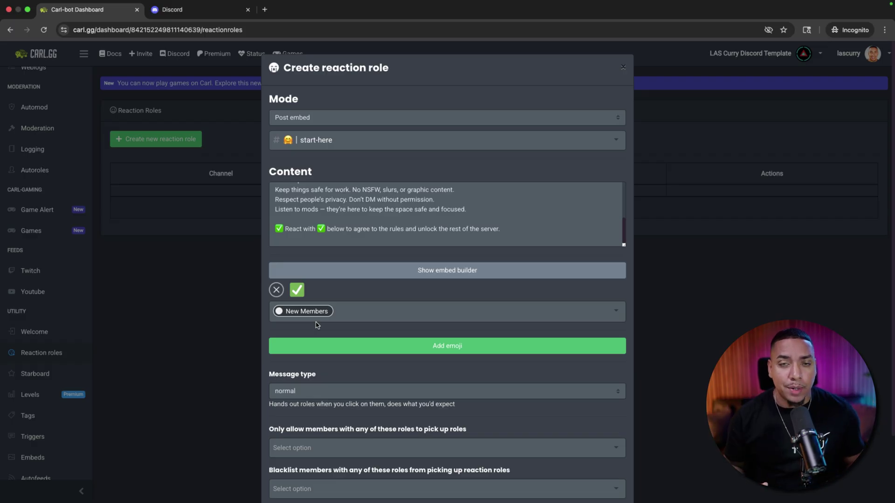
# Restrict reacting to New Members, create the reaction role, and switch to Discord
pyautogui.scroll(-3, 317, 359)
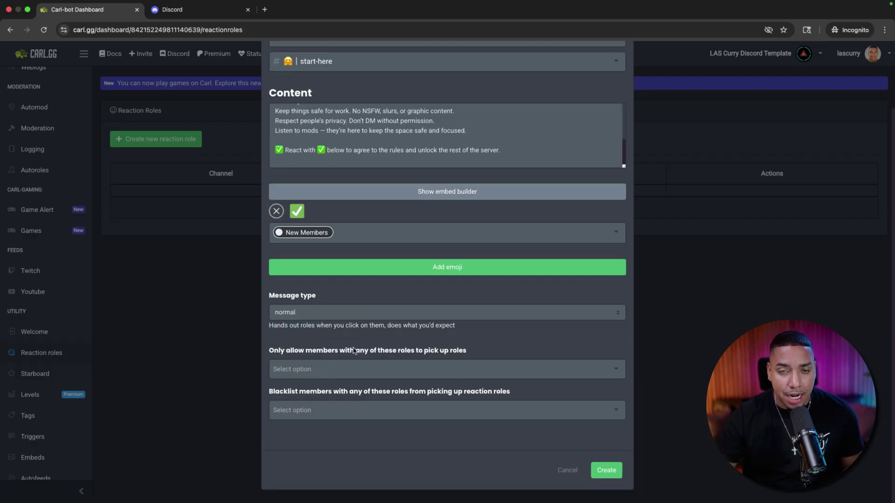
pyautogui.click(302, 371)
pyautogui.click(306, 299)
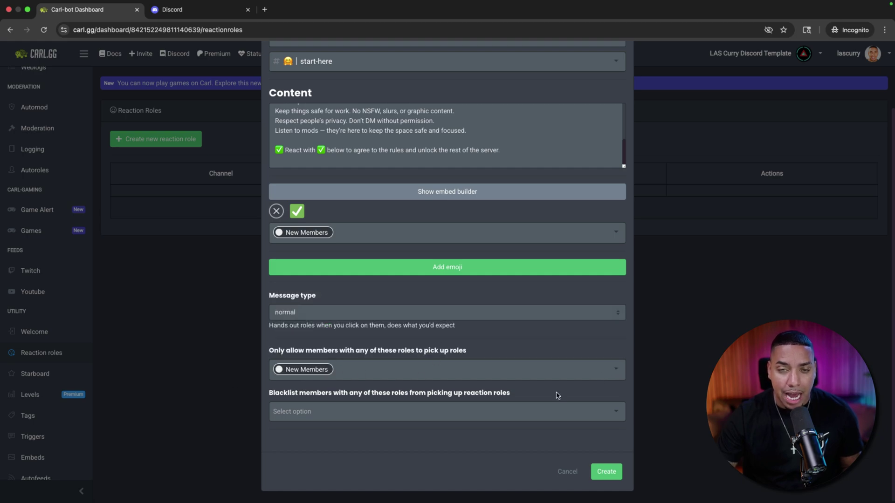
pyautogui.click(613, 473)
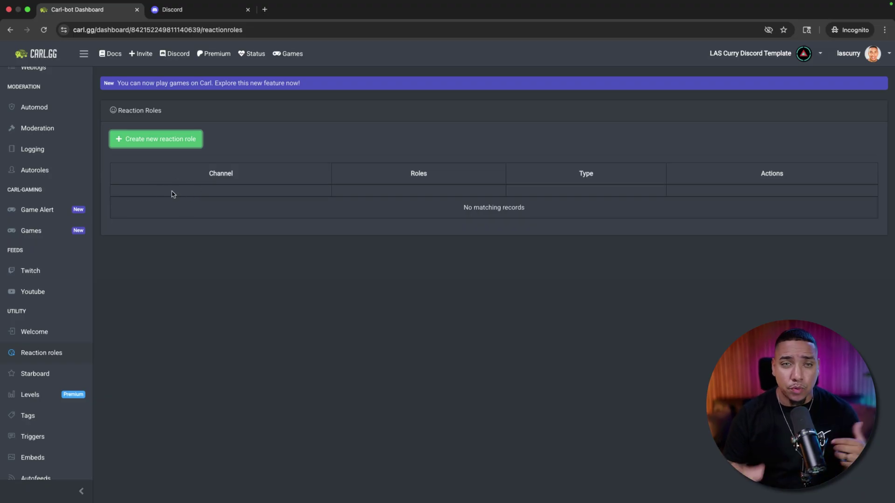
pyautogui.moveTo(278, 502)
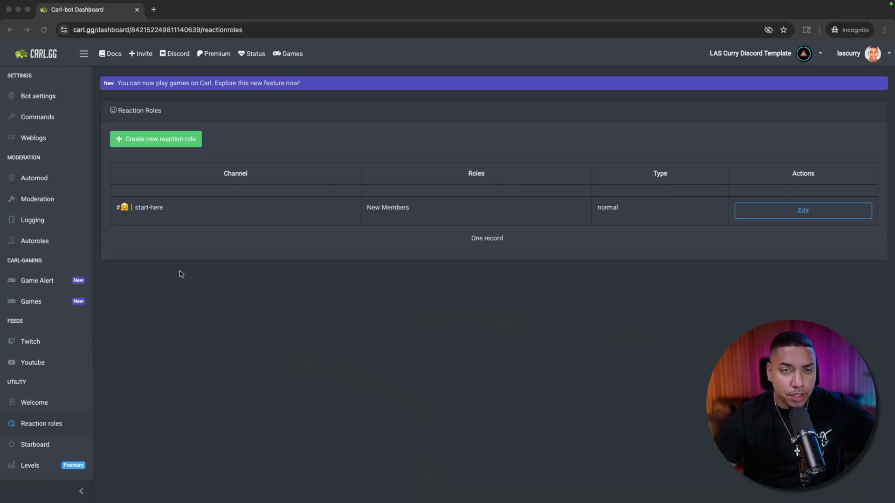
pyautogui.hotkey('ctrl', 'Right')
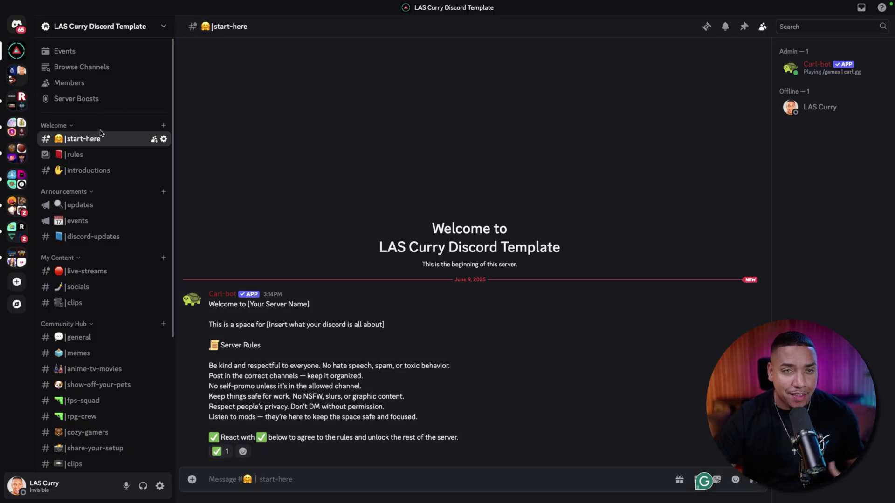
# React with ✅ to the Carl-bot rules message and check your profile for the New Members role
pyautogui.click(225, 453)
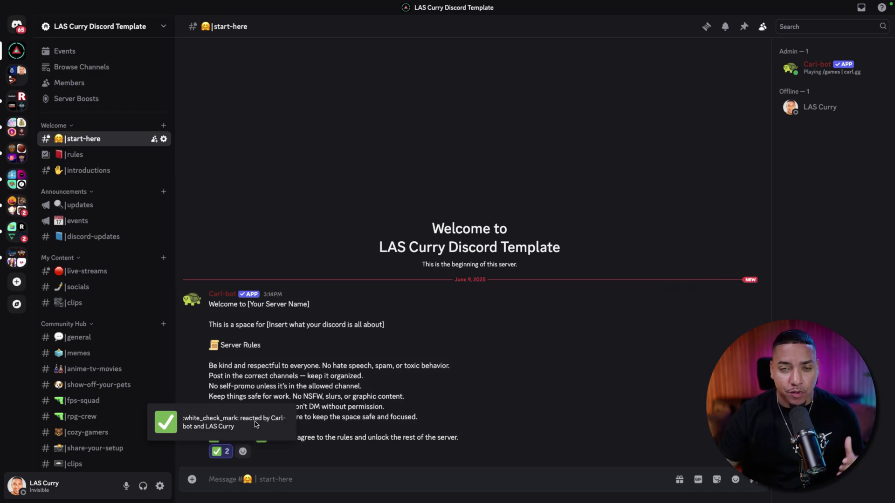
pyautogui.click(815, 109)
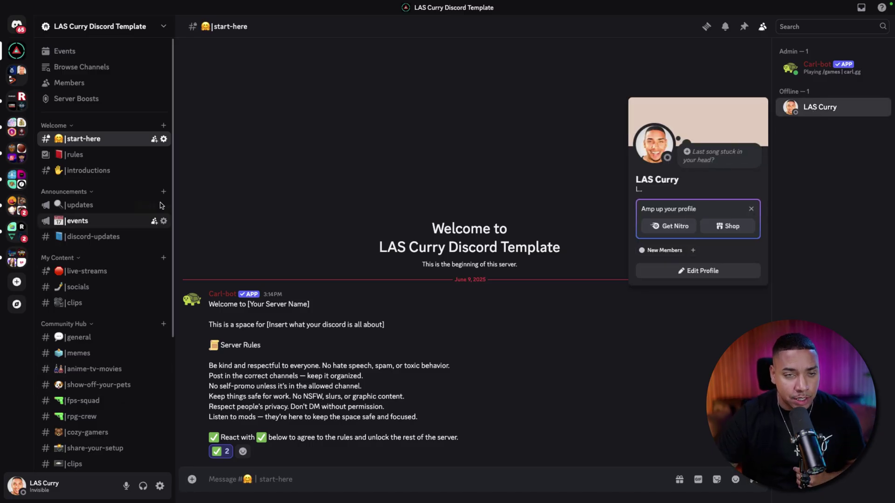
pyautogui.click(301, 159)
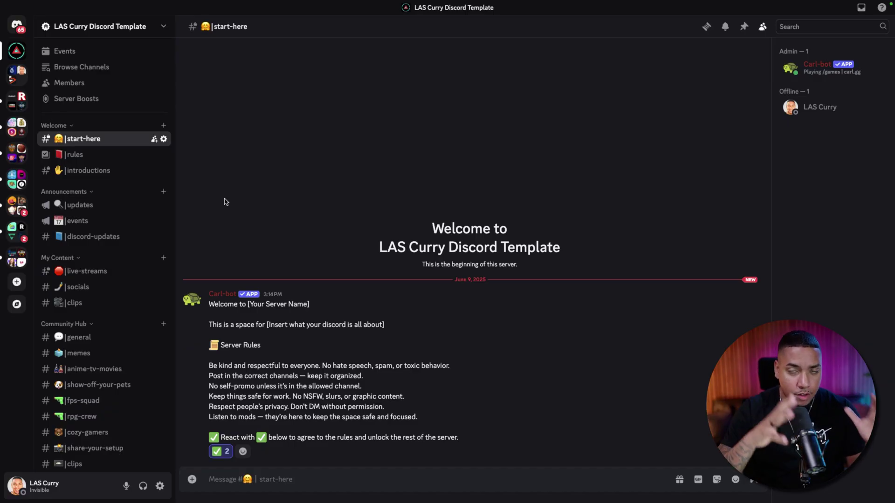
# Review the server's Roles list in Server Settings, trying to move the carl-bot role lower
pyautogui.click(164, 28)
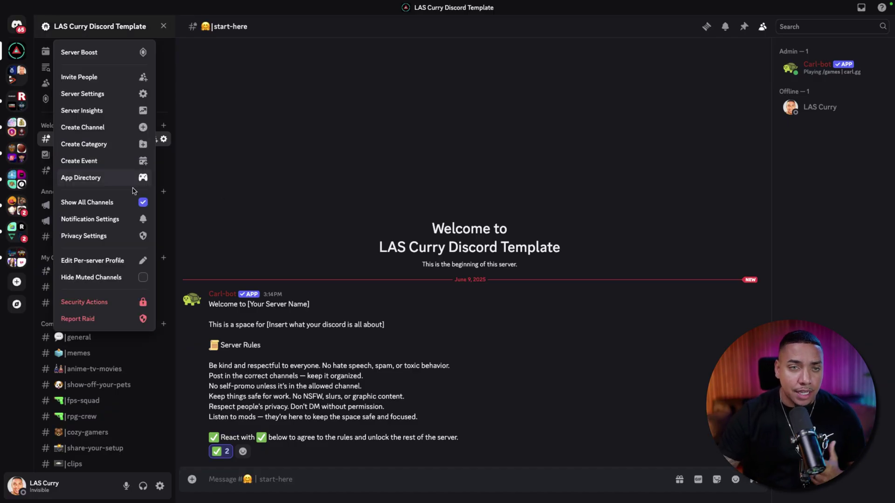
pyautogui.click(143, 96)
pyautogui.click(236, 215)
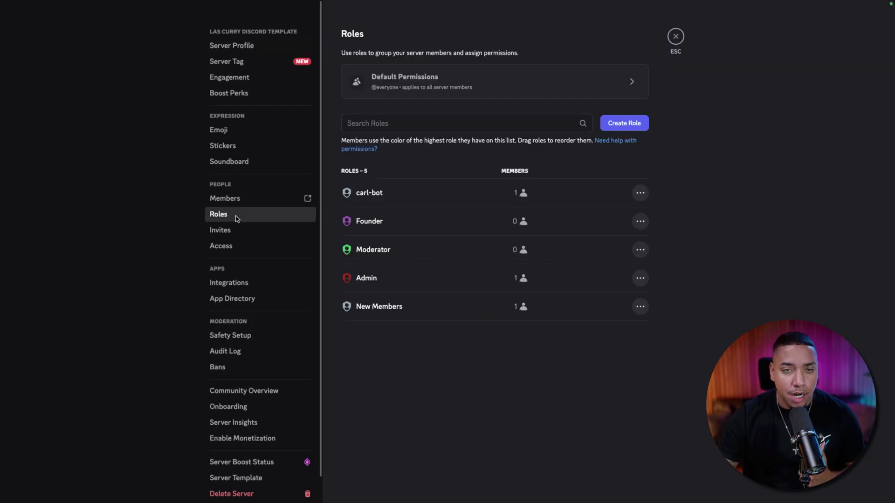
pyautogui.moveTo(335, 192)
pyautogui.mouseDown()
pyautogui.moveTo(340, 286)
pyautogui.moveTo(344, 189)
pyautogui.mouseUp()
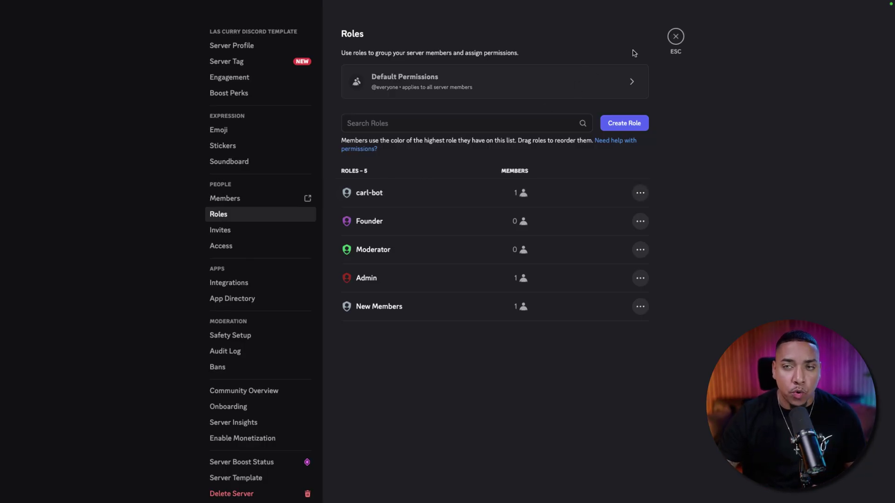
pyautogui.click(676, 37)
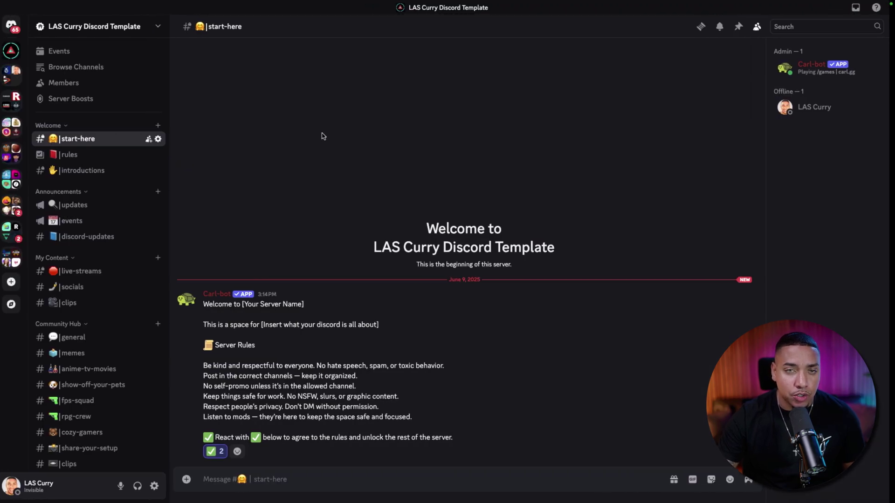
# Set Carl-bot's server nickname to CurryBot in the dashboard's bot settings
pyautogui.hotkey('ctrl', 'Left')
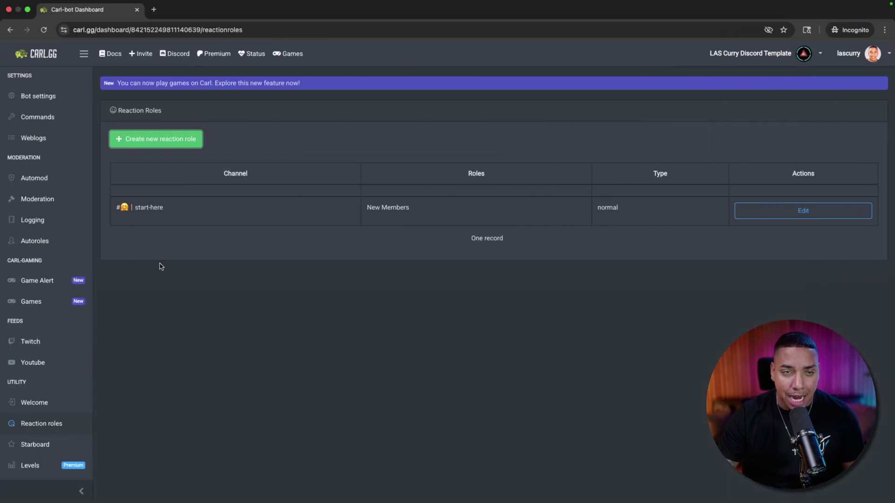
pyautogui.click(49, 97)
pyautogui.click(146, 174)
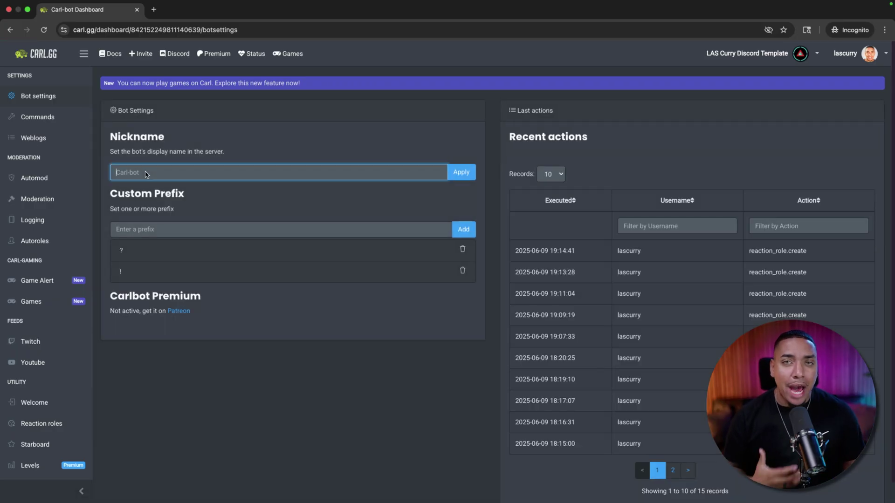
pyautogui.write('CurryBot')
pyautogui.press('Return')
pyautogui.hotkey('ctrl', 'Right')
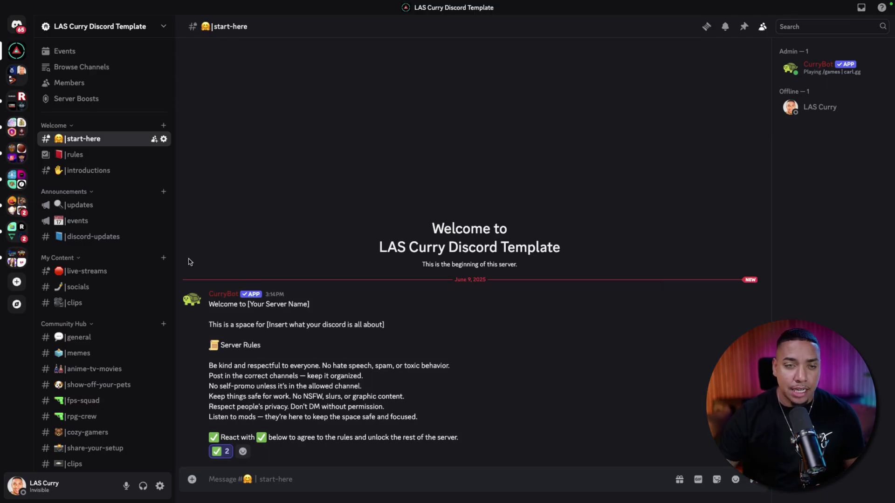
# Scan the channel sidebar, then bring up the Edit Channel settings for start-here
pyautogui.scroll(-3, 110, 338)
pyautogui.scroll(-3, 110, 344)
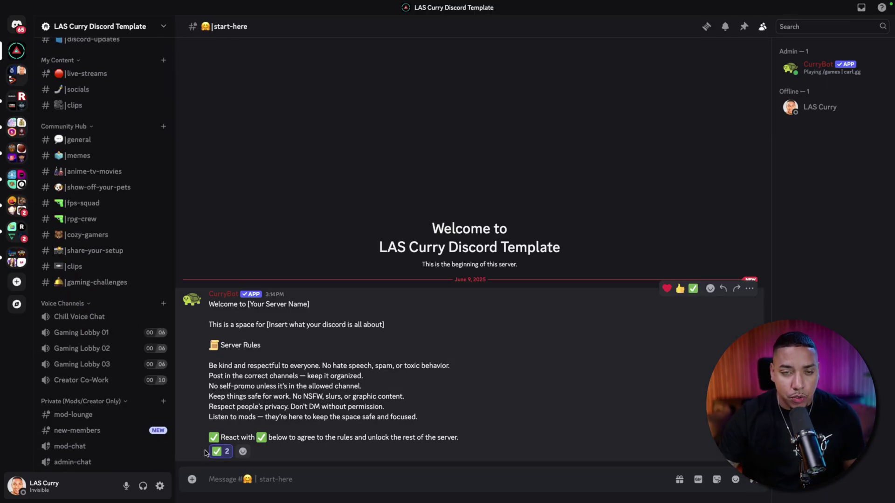
pyautogui.scroll(5, 113, 402)
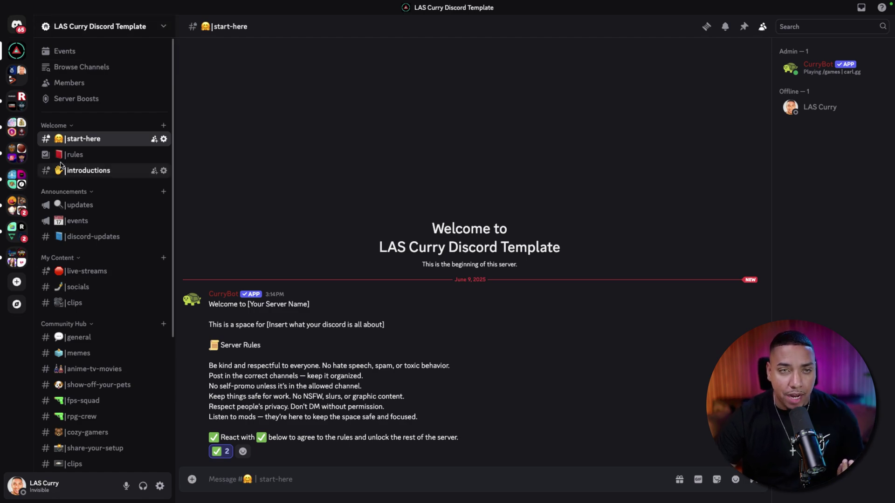
pyautogui.click(164, 140)
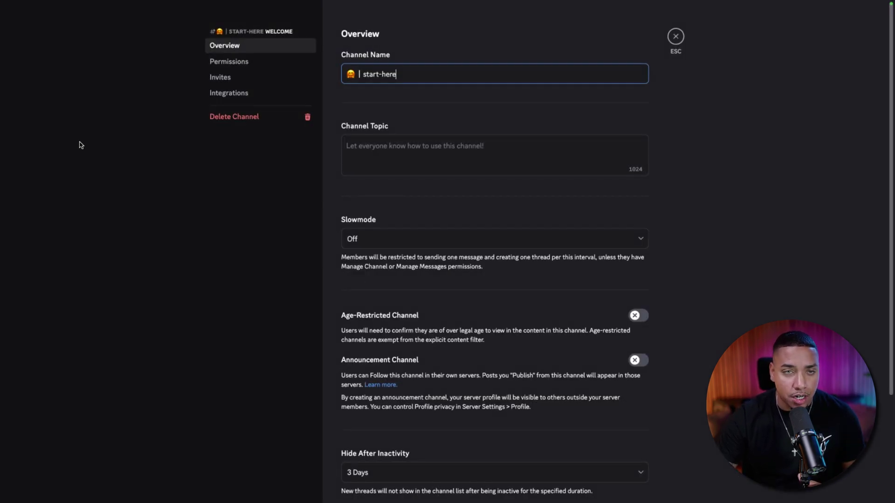
# Generate a start-here invite link with Expire After set to Never and Max Uses 100
pyautogui.click(216, 82)
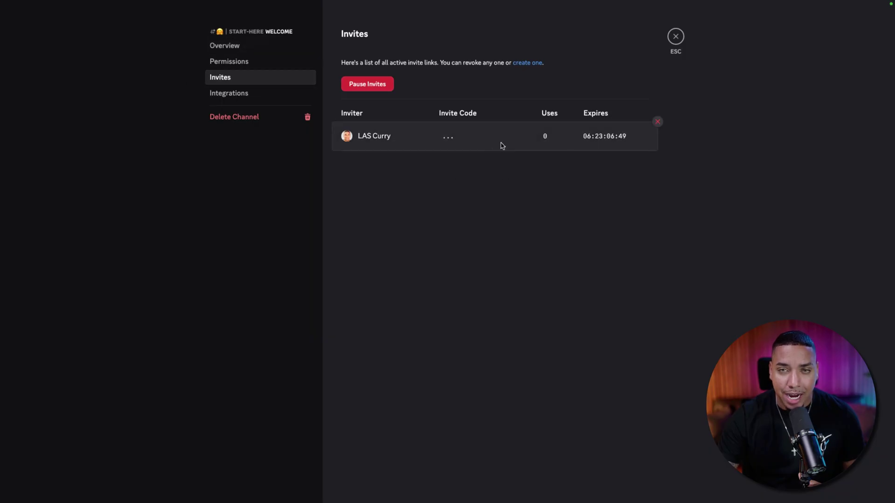
pyautogui.click(531, 64)
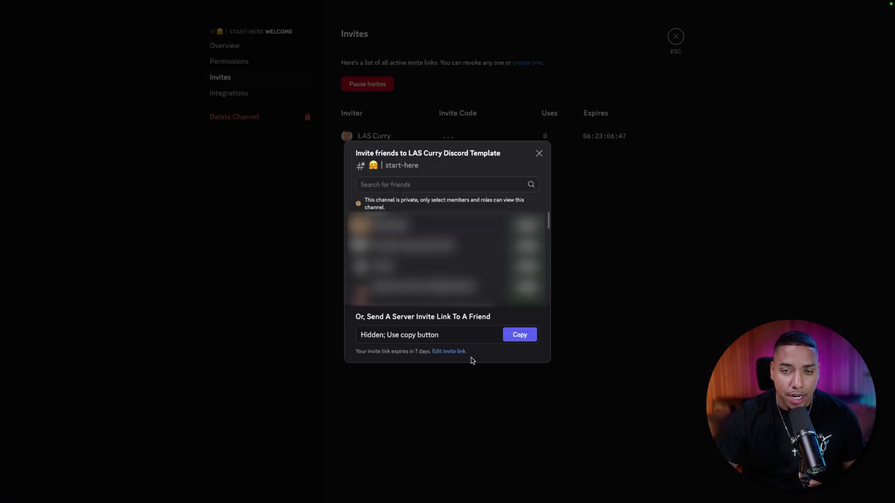
pyautogui.click(443, 352)
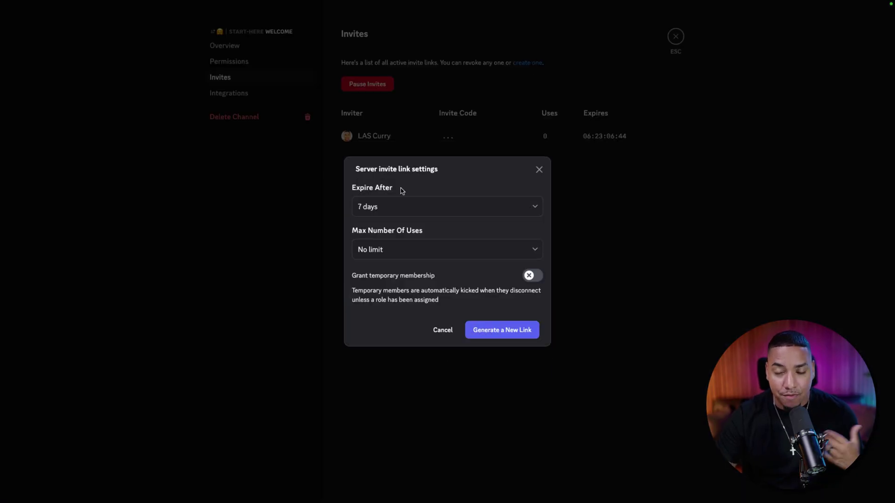
pyautogui.click(399, 208)
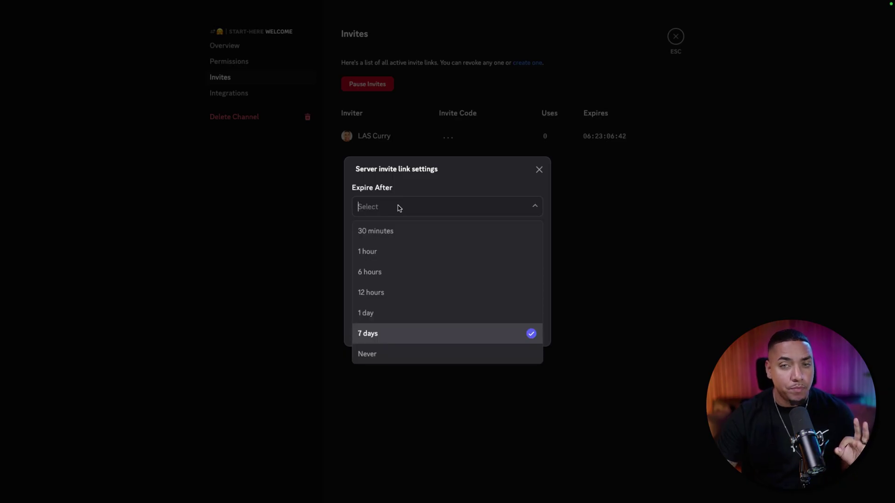
pyautogui.click(386, 359)
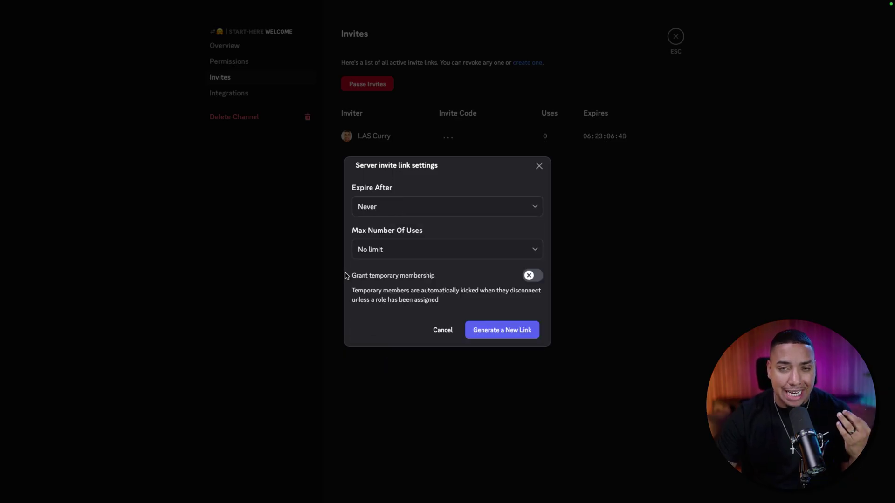
pyautogui.click(393, 253)
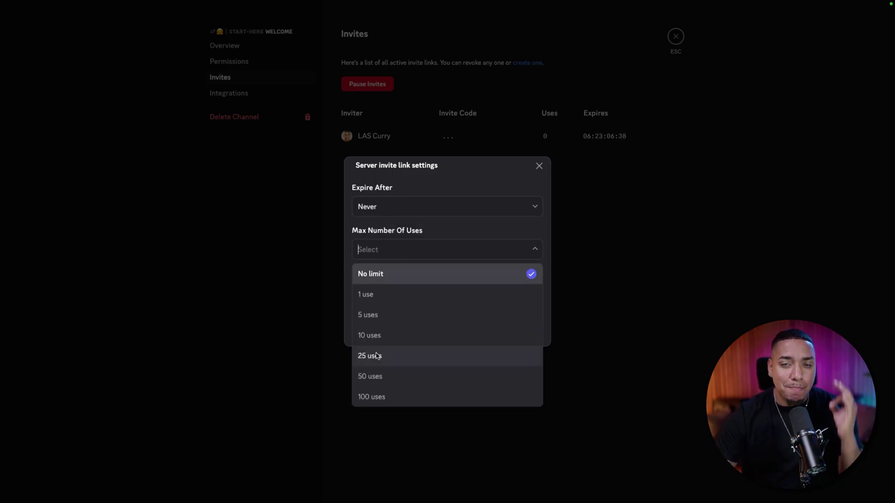
pyautogui.click(372, 396)
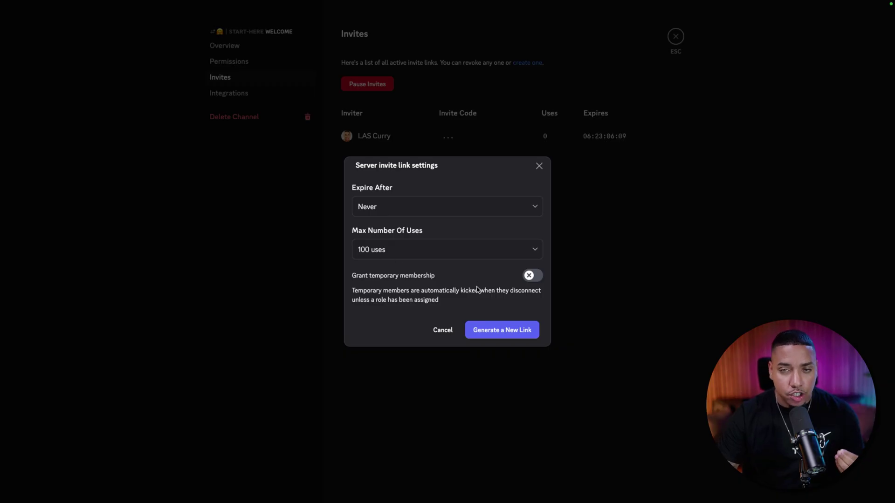
pyautogui.click(482, 334)
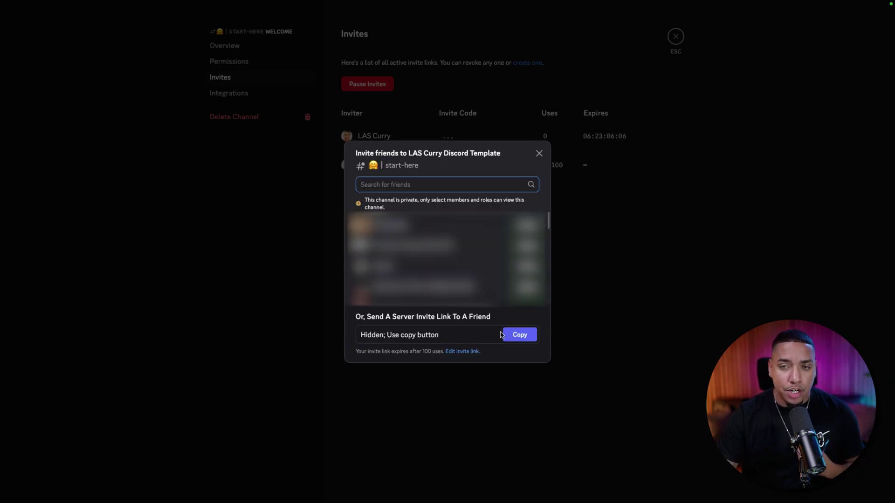
pyautogui.click(540, 153)
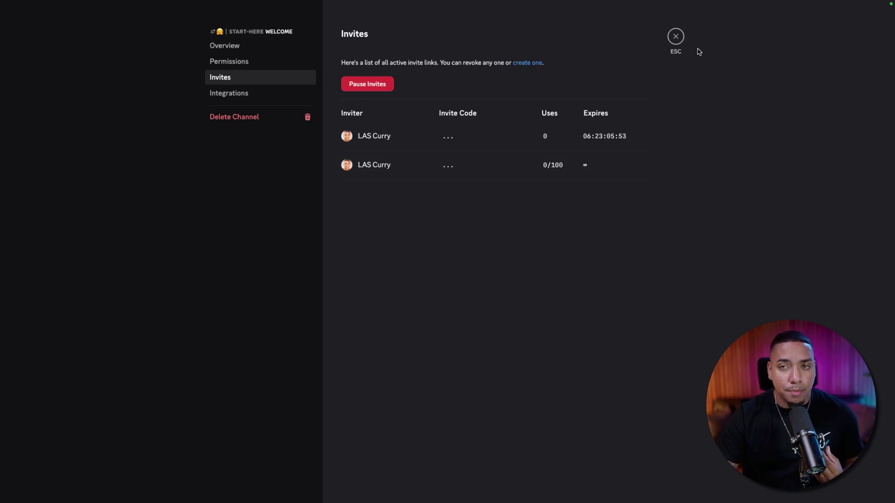
# Revoke the second invite and set up a new one: never expires, 100 max uses
pyautogui.click(658, 151)
pyautogui.click(526, 64)
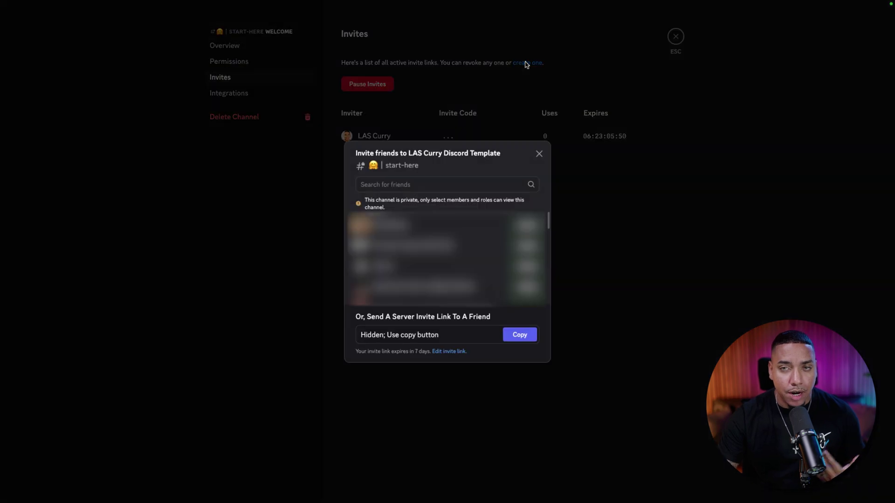
pyautogui.click(520, 337)
pyautogui.click(449, 352)
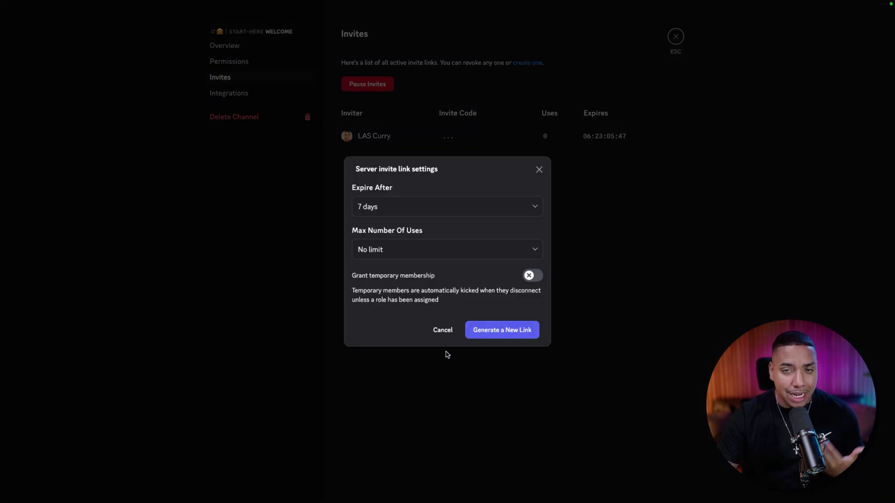
pyautogui.click(409, 207)
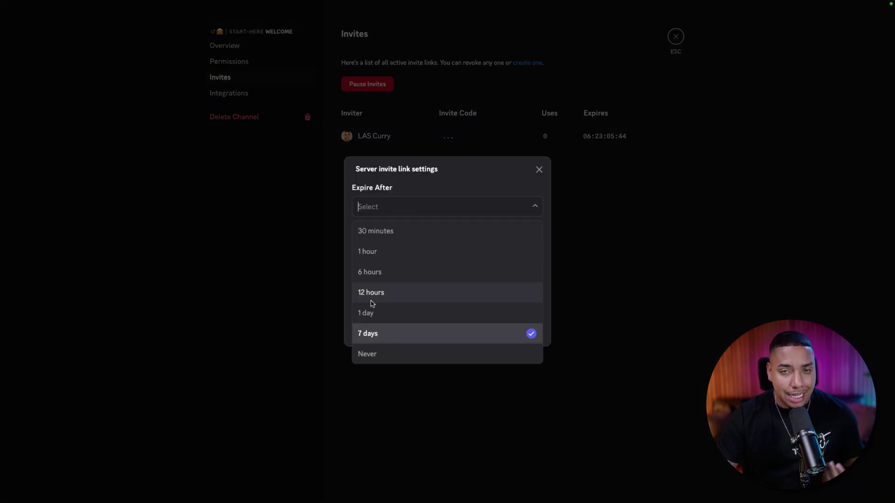
pyautogui.click(365, 354)
pyautogui.click(468, 247)
pyautogui.click(370, 397)
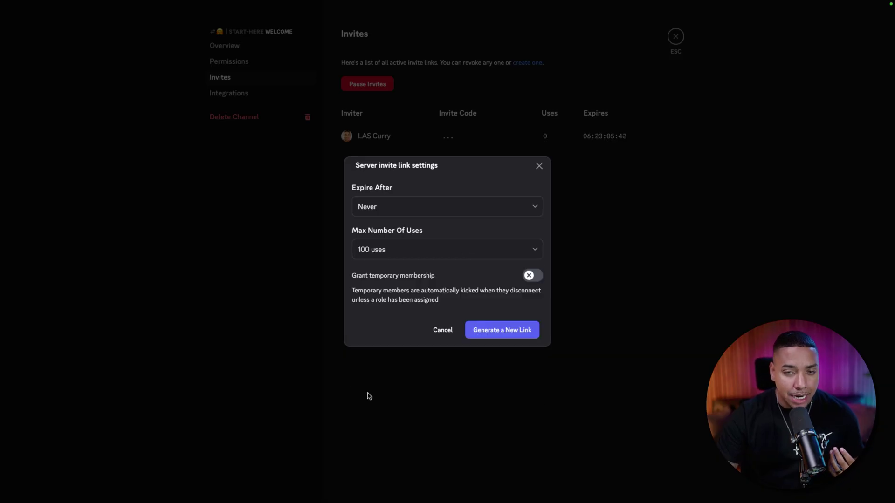
# Generate the new invite link and copy it to the clipboard
pyautogui.click(507, 329)
pyautogui.click(517, 334)
pyautogui.click(539, 154)
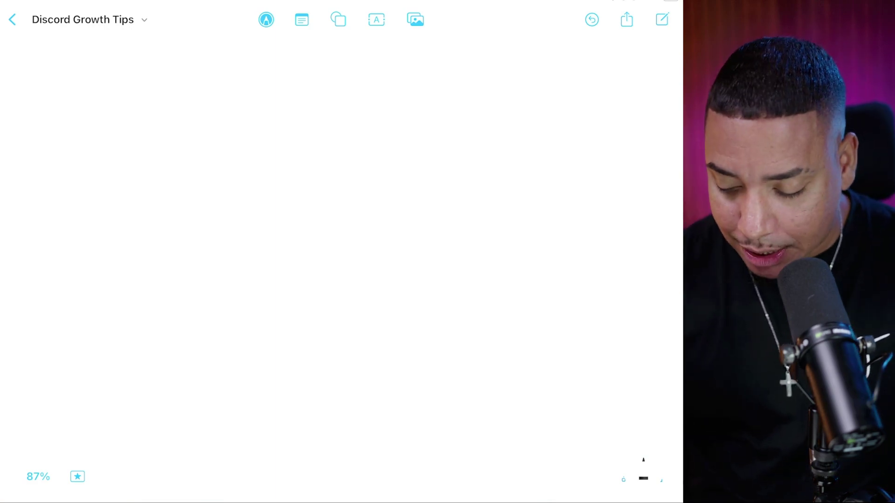
# Handwrite a circled 1 followed by 'Tell People' at the top of the board
pyautogui.moveTo(138, 82)
pyautogui.mouseDown()
pyautogui.moveTo(142, 111)
pyautogui.moveTo(135, 70)
pyautogui.mouseUp()
pyautogui.moveTo(201, 71); pyautogui.dragTo(205, 123)
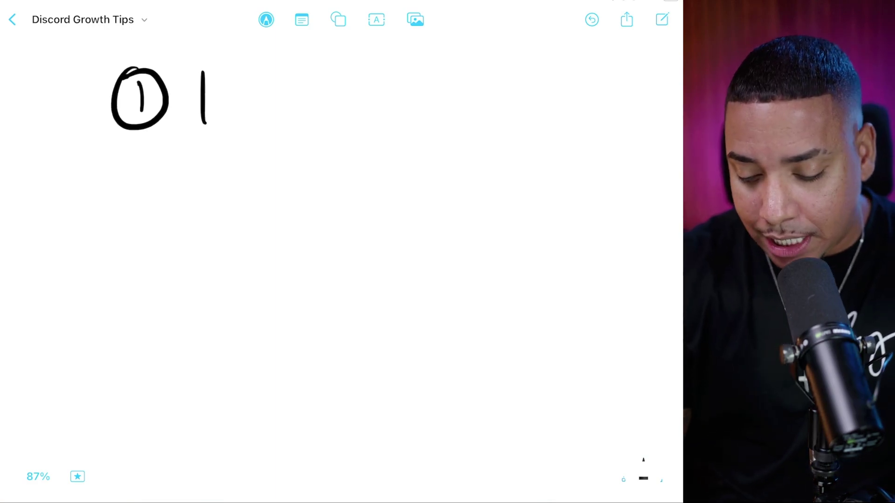
pyautogui.moveTo(178, 80); pyautogui.dragTo(236, 67)
pyautogui.moveTo(228, 102); pyautogui.dragTo(257, 114)
pyautogui.moveTo(265, 72); pyautogui.dragTo(270, 119)
pyautogui.moveTo(280, 65); pyautogui.dragTo(290, 119)
pyautogui.moveTo(332, 72); pyautogui.dragTo(339, 121)
pyautogui.moveTo(326, 61)
pyautogui.mouseDown()
pyautogui.moveTo(333, 91)
pyautogui.moveTo(371, 111)
pyautogui.mouseUp()
pyautogui.moveTo(386, 91); pyautogui.dragTo(405, 126)
pyautogui.moveTo(404, 93); pyautogui.dragTo(409, 112)
pyautogui.moveTo(430, 64); pyautogui.dragTo(436, 109)
pyautogui.moveTo(445, 99); pyautogui.dragTo(470, 111)
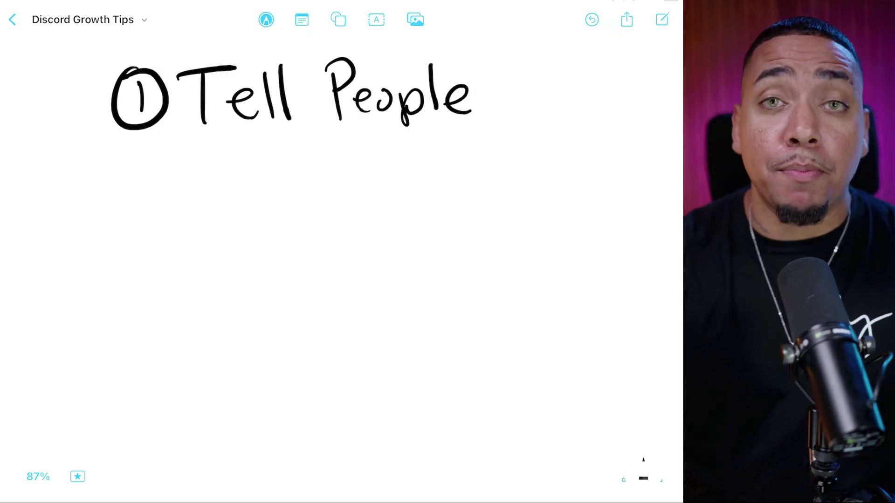
# Handwrite 'Content' underneath 'Tell People'
pyautogui.moveTo(264, 153); pyautogui.dragTo(264, 180)
pyautogui.moveTo(279, 159); pyautogui.dragTo(314, 176)
pyautogui.moveTo(326, 140); pyautogui.dragTo(328, 177)
pyautogui.moveTo(316, 158); pyautogui.dragTo(338, 156)
pyautogui.moveTo(342, 167); pyautogui.dragTo(388, 175)
pyautogui.moveTo(410, 137); pyautogui.dragTo(411, 179)
pyautogui.moveTo(393, 162); pyautogui.dragTo(427, 156)
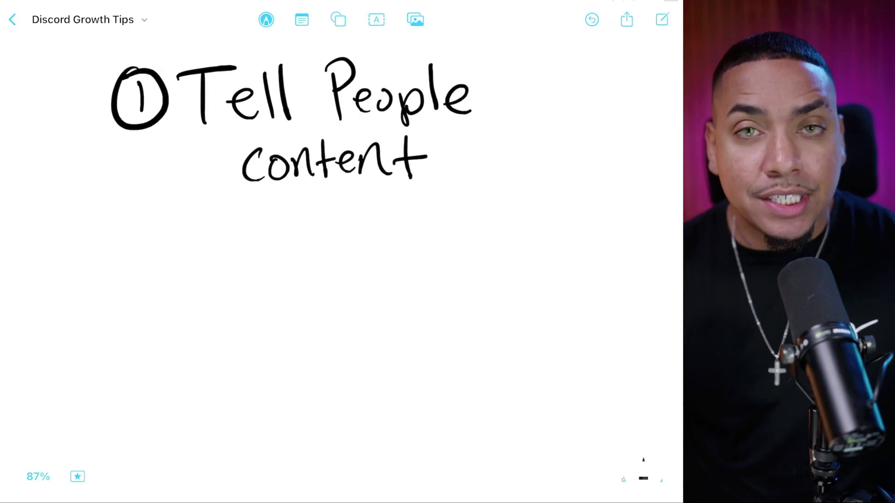